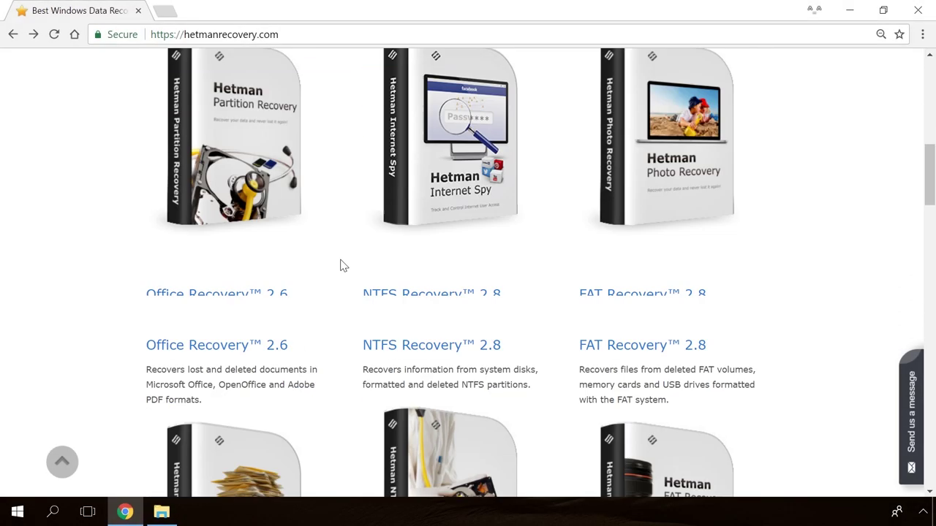
Open the Partition Recovery product page and download the free installer.
scroll(340, 265, up, 10)
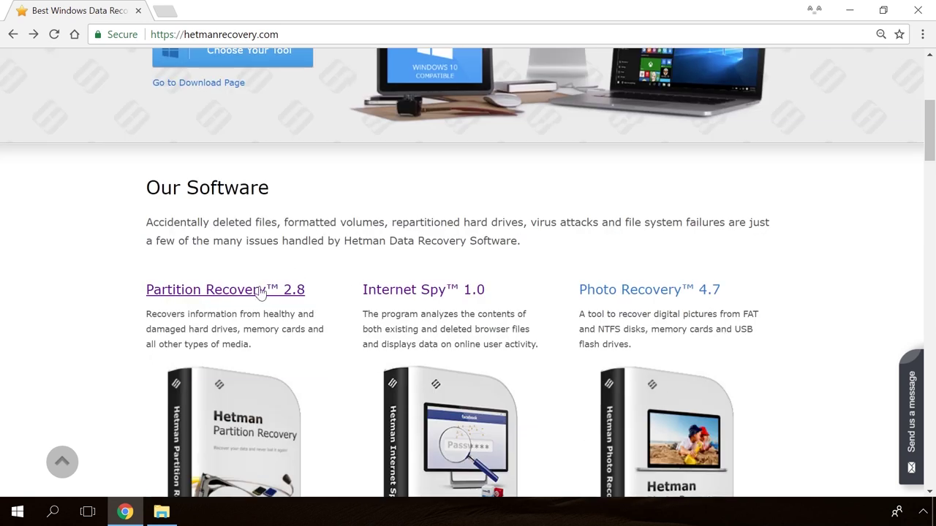
click(261, 292)
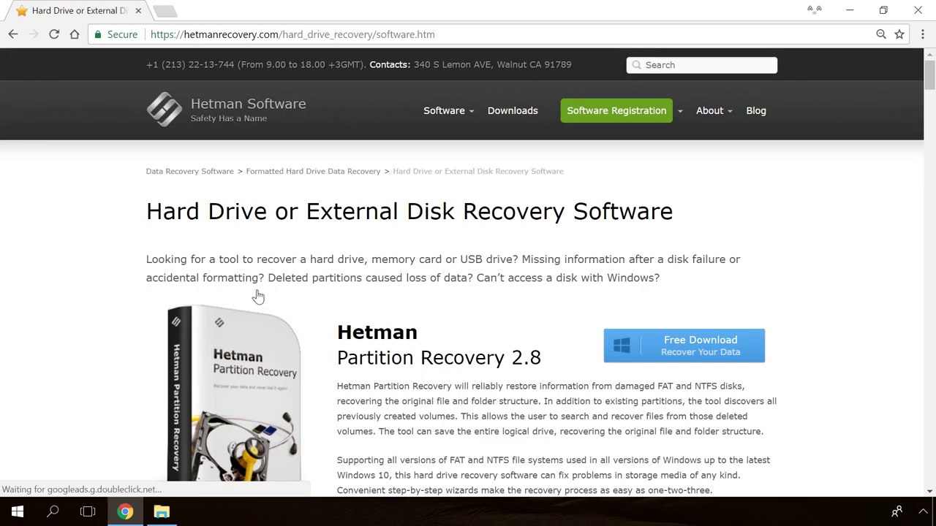
click(674, 350)
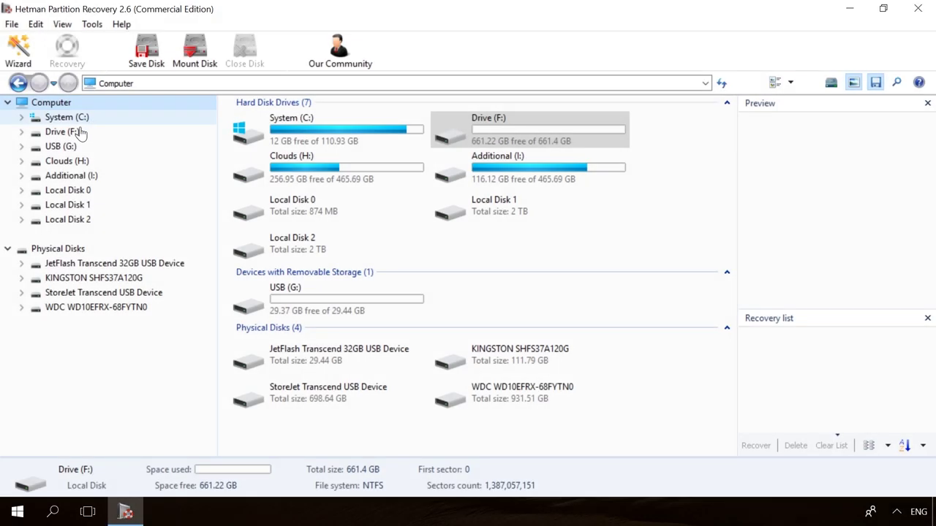
Scan Drive (F:), preview 19779_en_1.jpg and 856071704.mp4, and start recovering the found files.
double_click(73, 131)
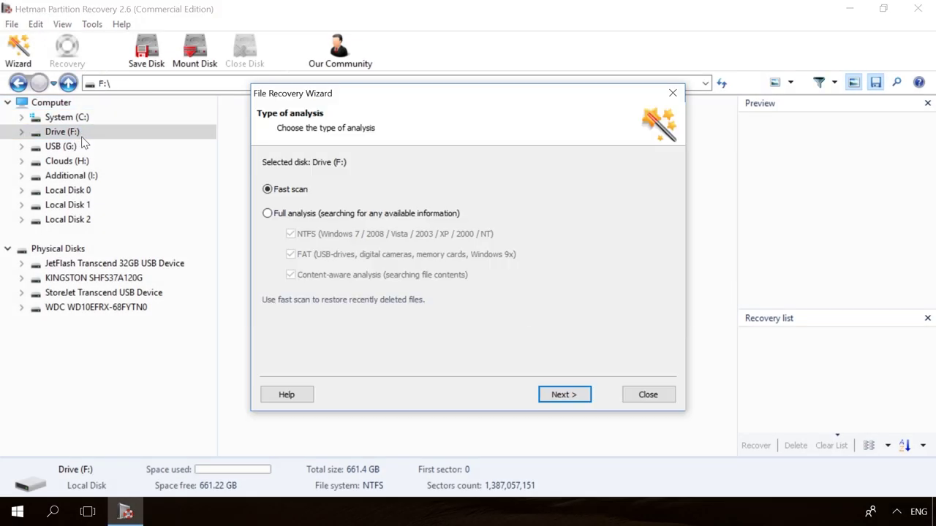
click(583, 395)
click(583, 396)
click(592, 117)
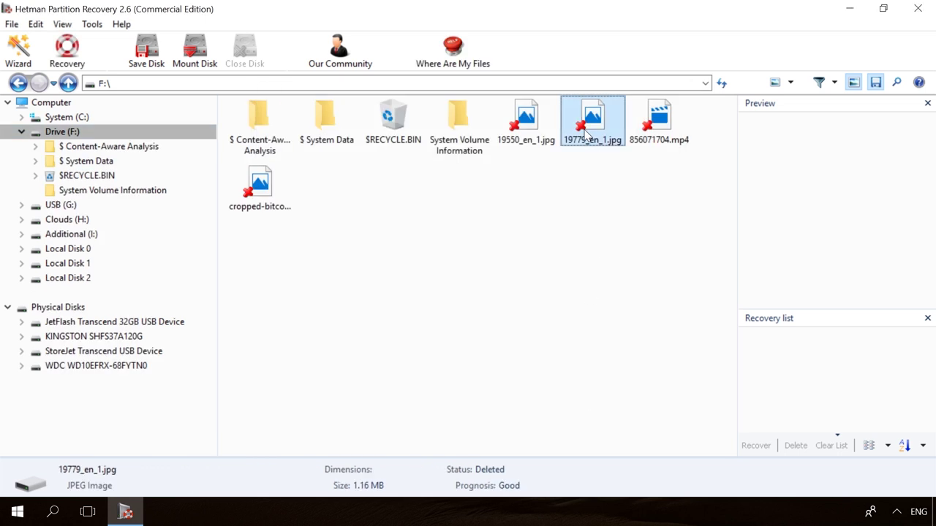
click(662, 117)
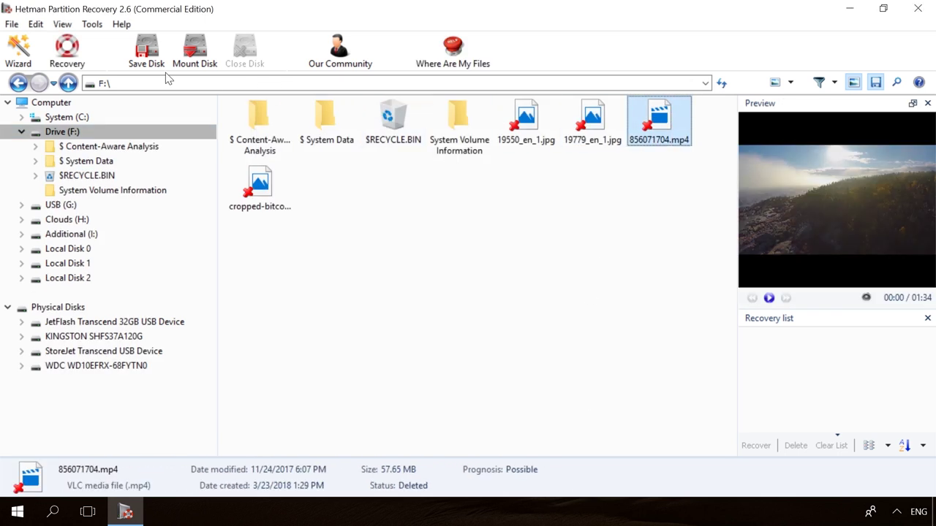
click(67, 51)
Save the recovered files, then open the blog's Windows Detected a Hard Disk Problem article.
click(557, 395)
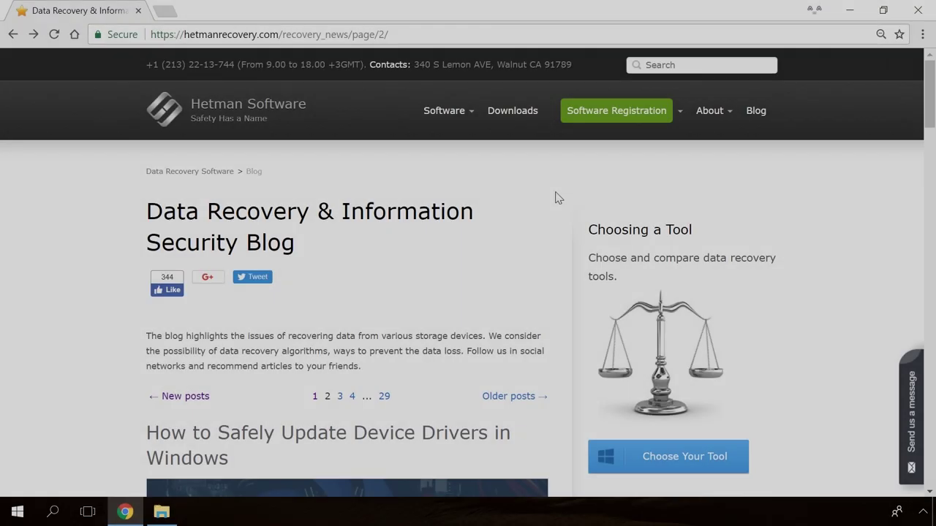
scroll(556, 197, down, 8)
scroll(556, 198, down, 16)
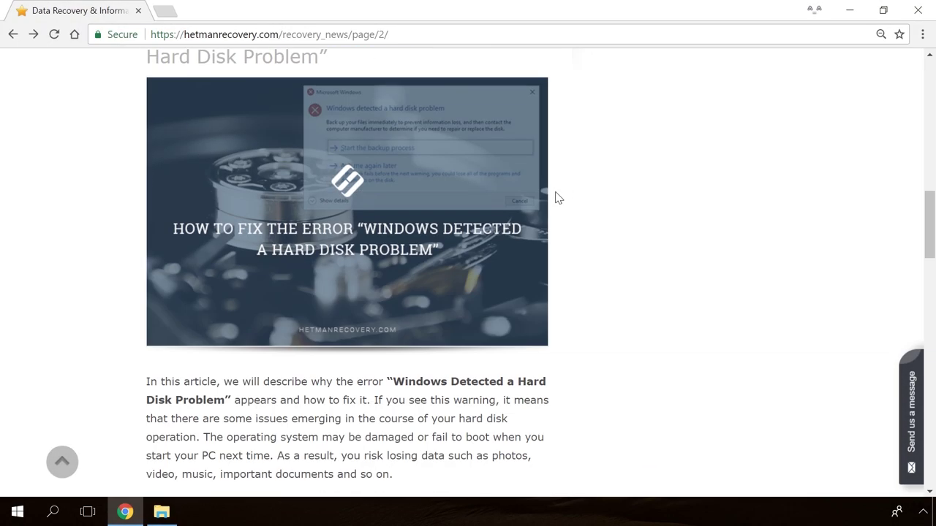
scroll(556, 198, down, 16)
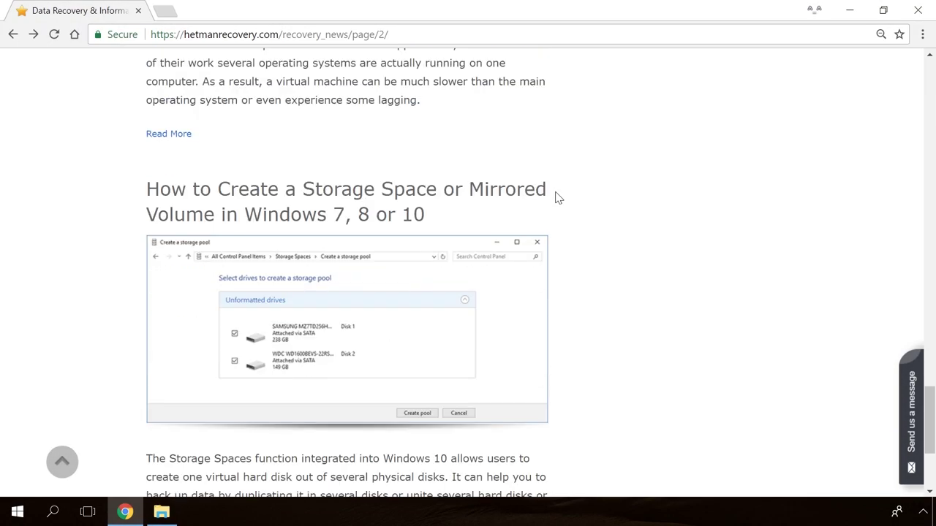
scroll(356, 260, up, 2)
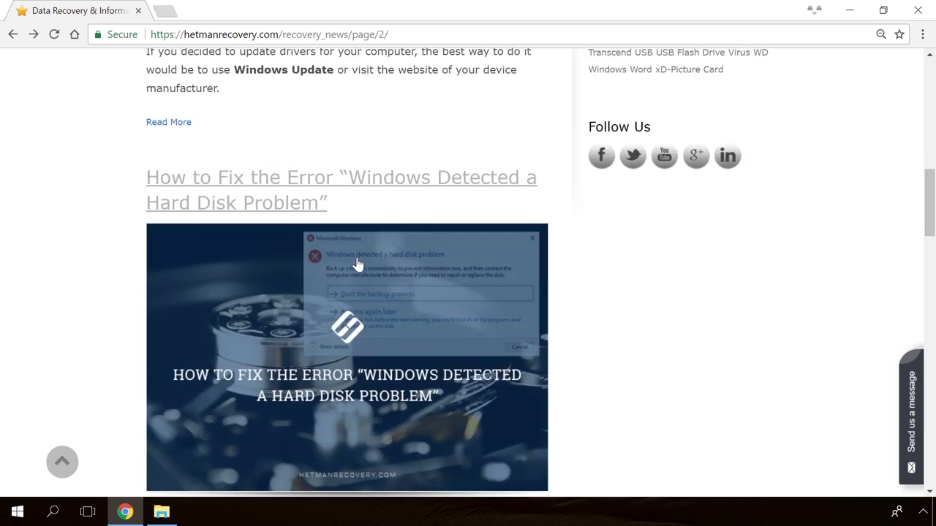
click(356, 260)
Open the site's Send us a message panel and type 'Hello'.
scroll(556, 319, down, 20)
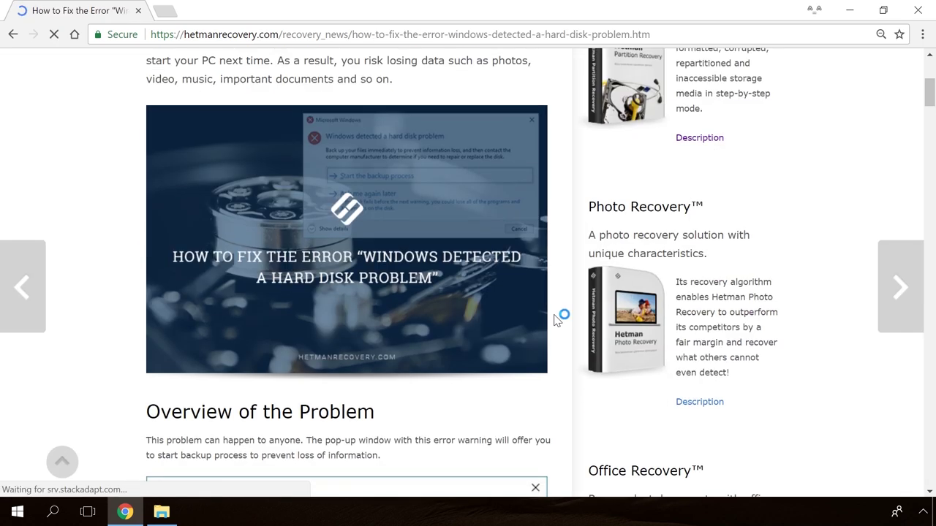
scroll(556, 319, down, 5)
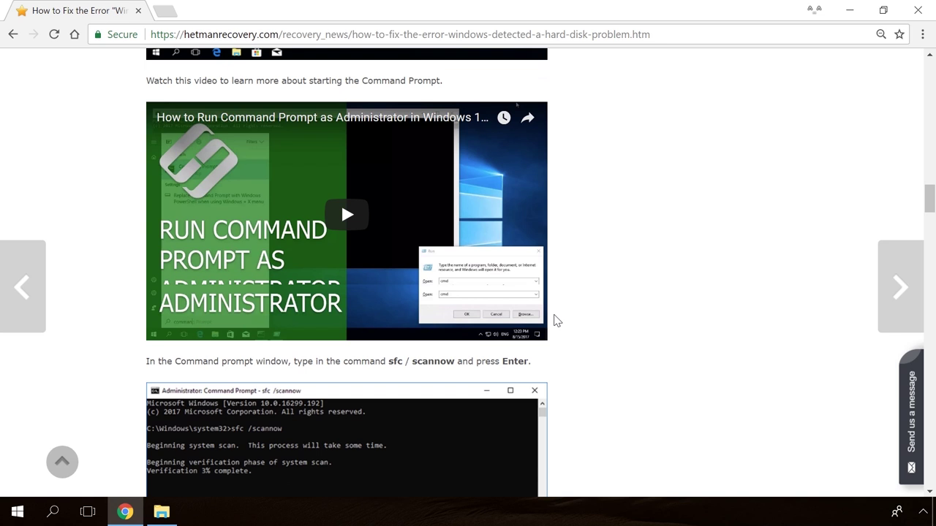
click(917, 394)
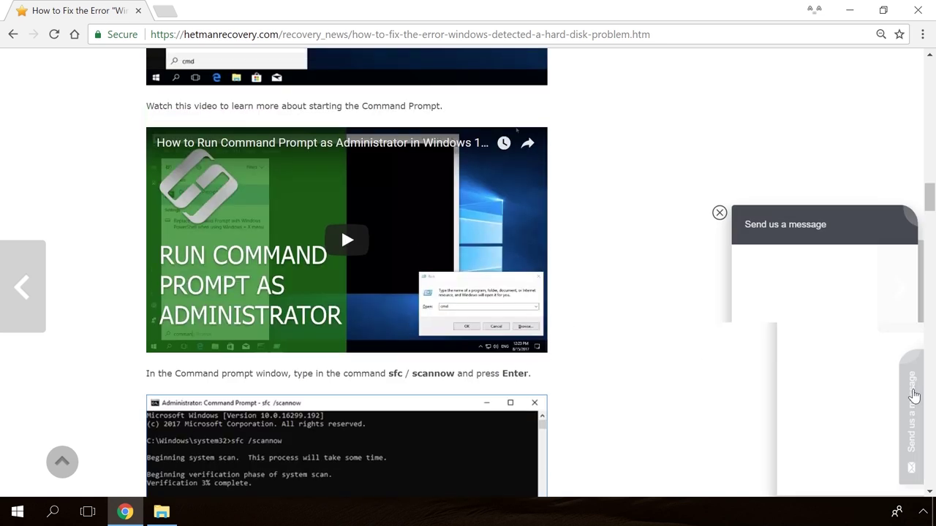
text(Hello)
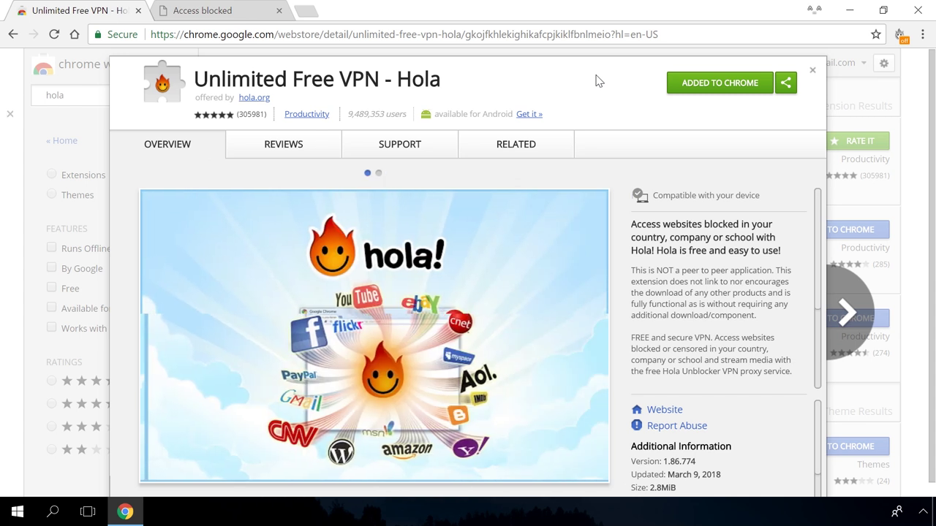
On the blocked vk.com tab, switch the Hola VPN on from its toolbar icon.
click(223, 14)
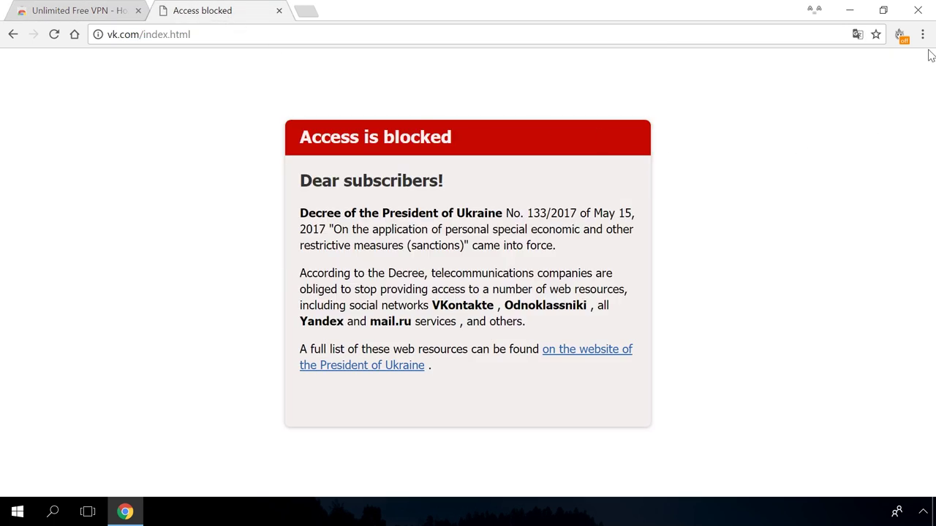
click(901, 36)
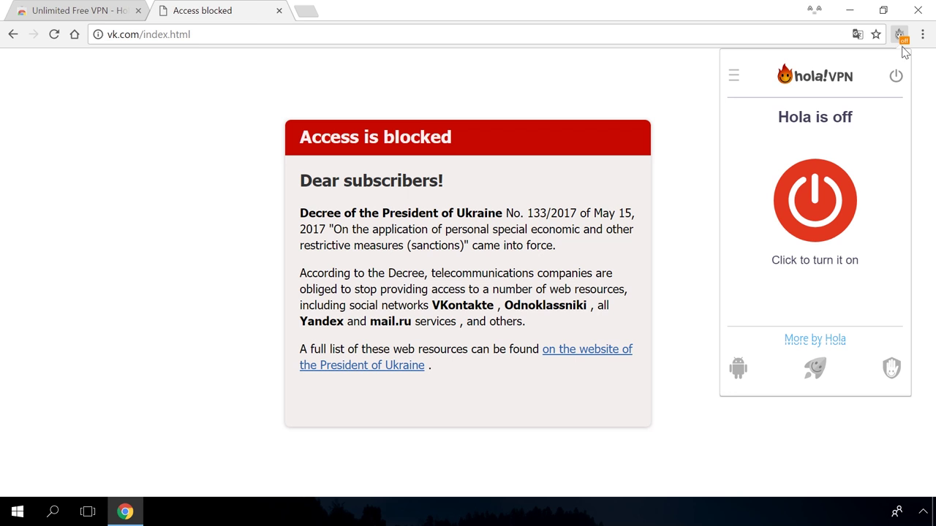
click(819, 210)
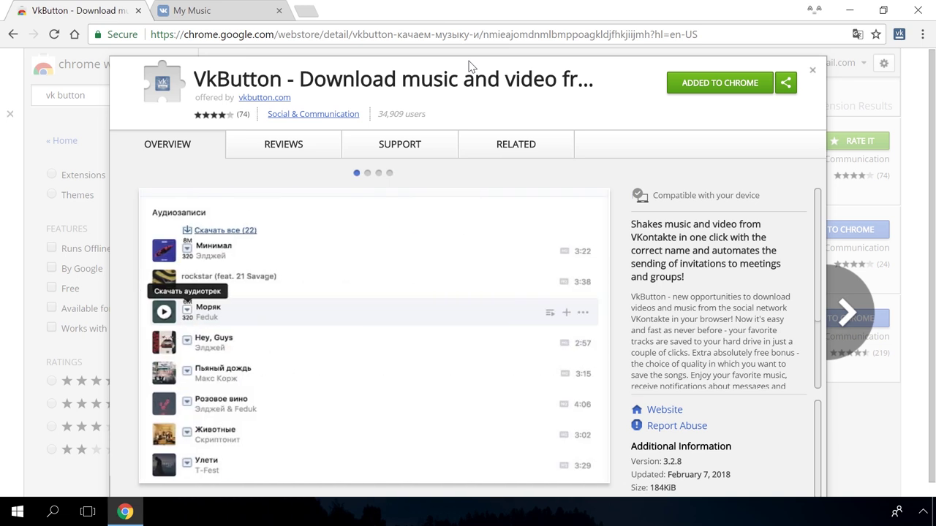
On the My Music tab, download Reality and Brighter Than The Sun with the VkButton arrows.
click(219, 12)
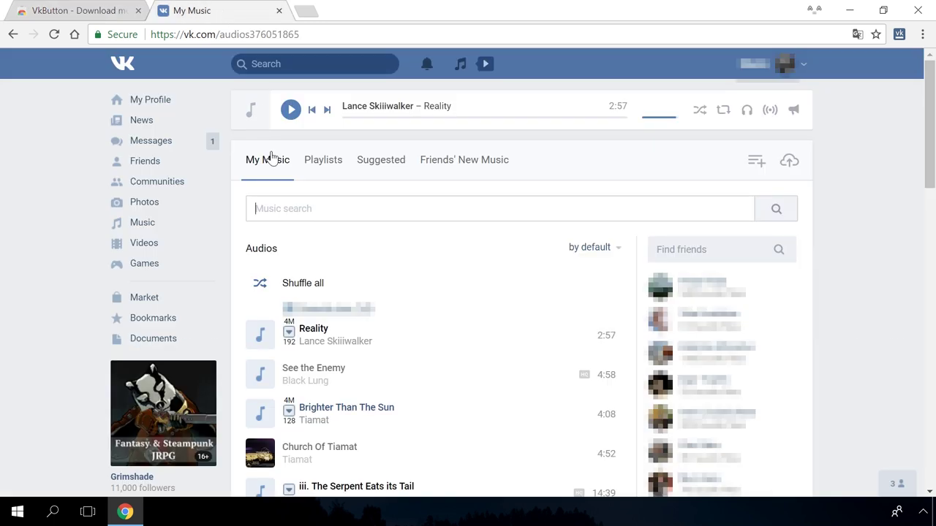
click(289, 335)
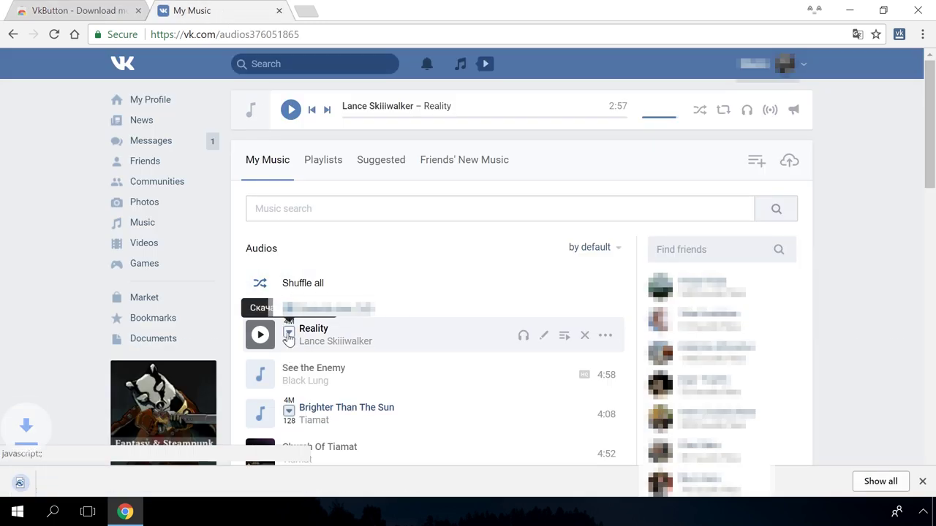
click(289, 414)
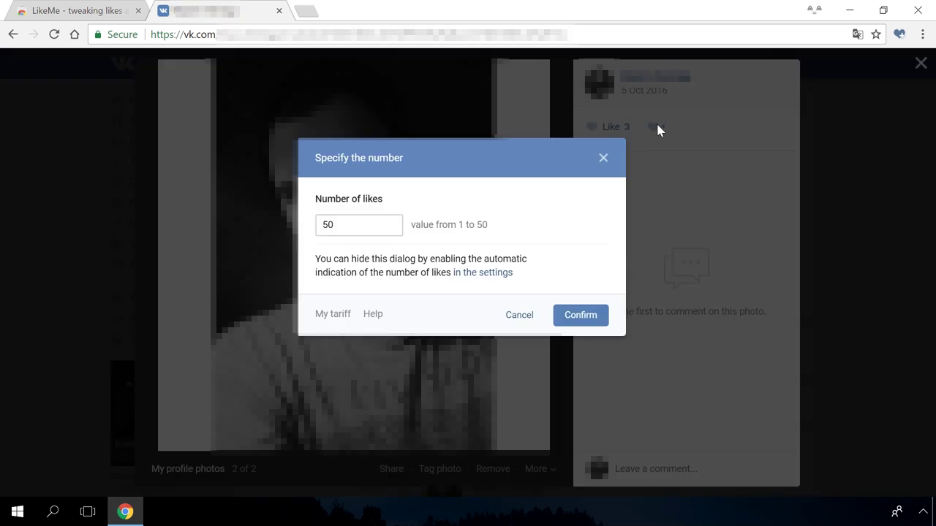
Change the LikeMe number of likes from 50 to 20 and confirm it.
double_click(328, 228)
text(20)
click(590, 320)
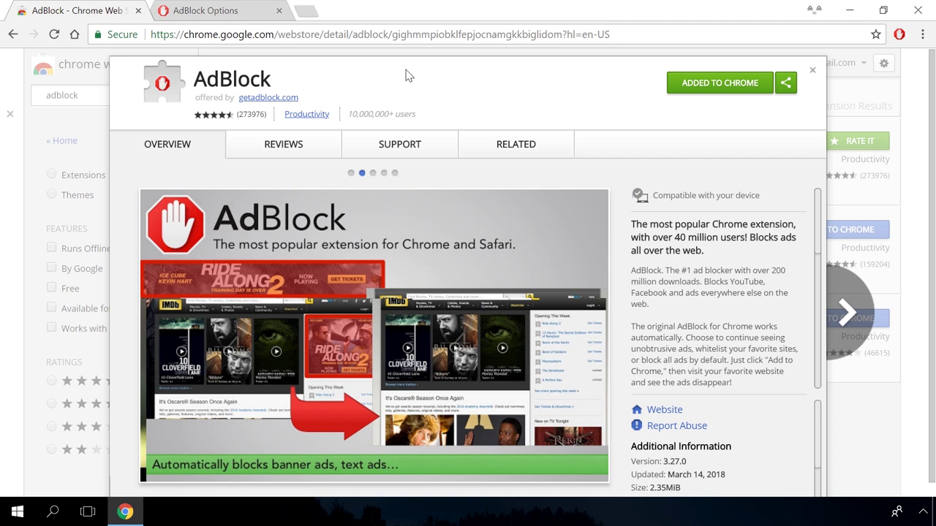
Switch to the AdBlock Options tab to view its General settings.
click(210, 10)
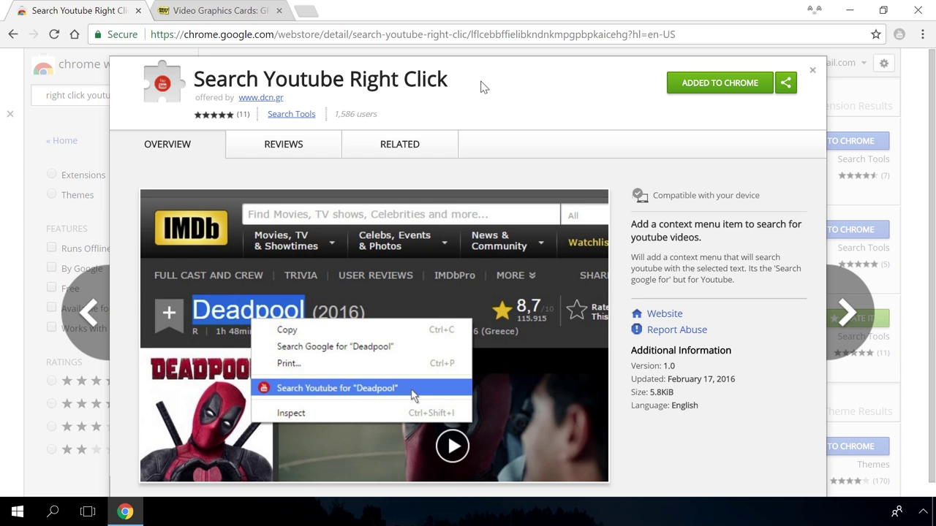
Select the MSI GeForce GTX 1050 Ti title on Best Buy and search YouTube for it.
click(198, 12)
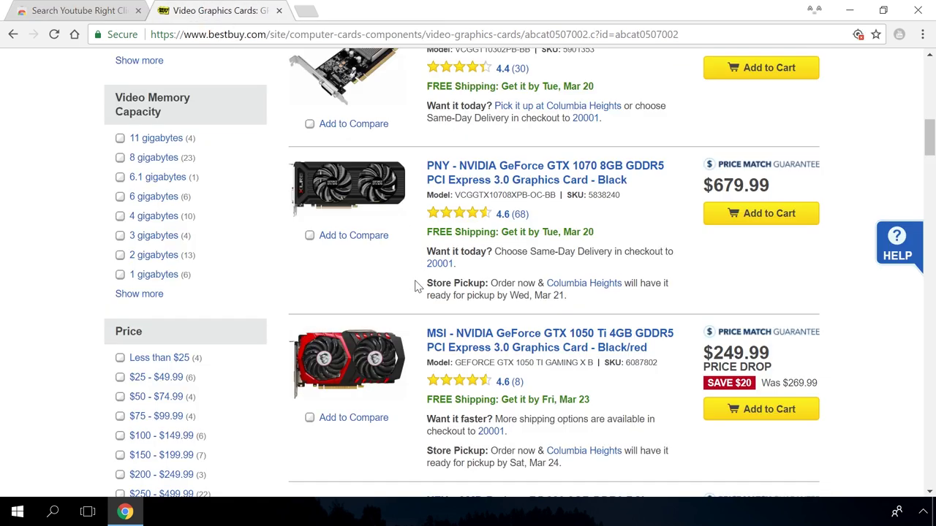
drag(424, 333, 670, 334)
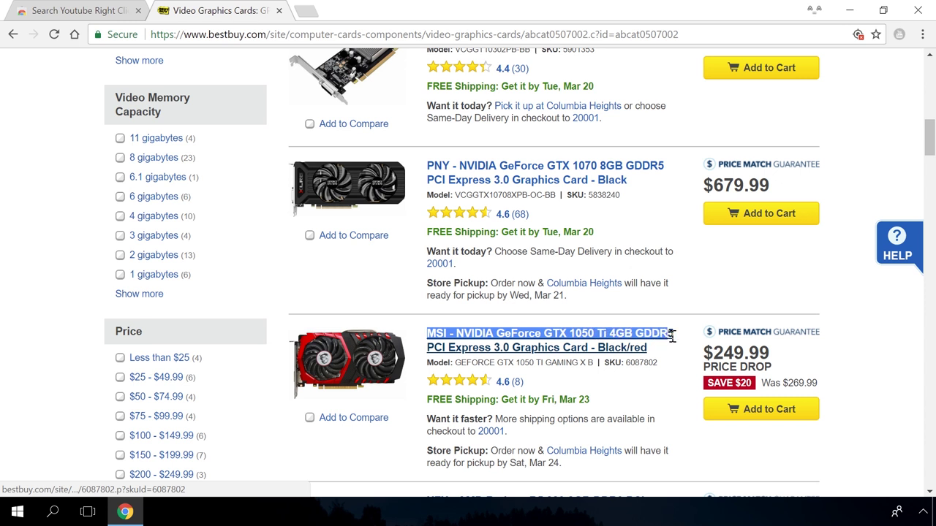
right_click(620, 335)
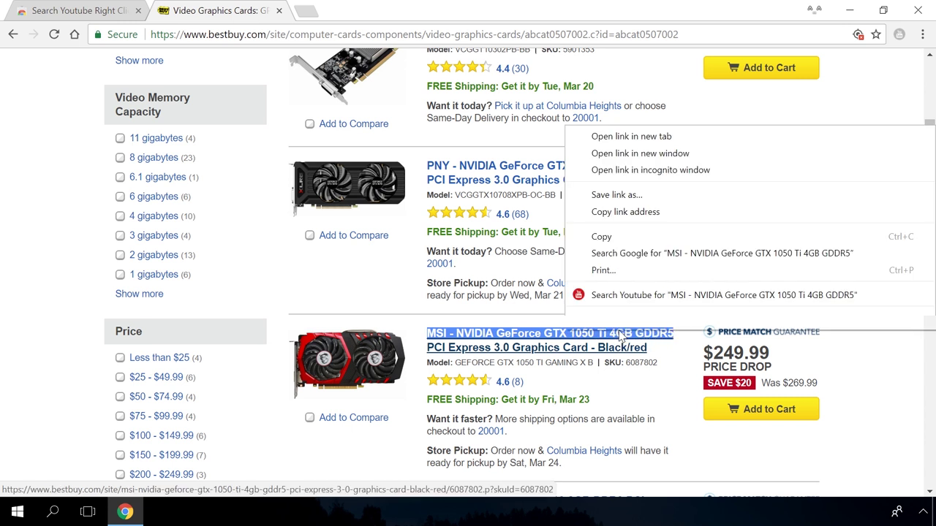
click(653, 295)
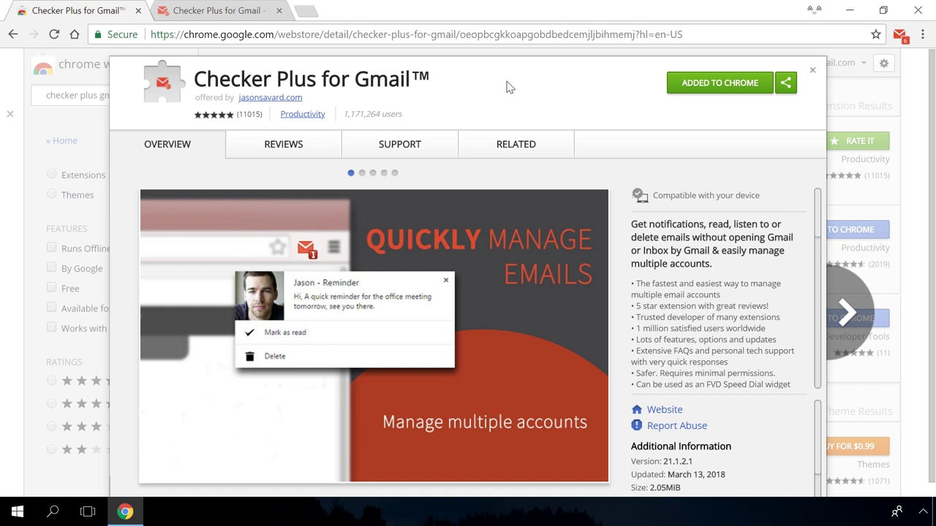
Preview the Gmail inbox from the Checker Plus icon, then view its Notifications settings tab.
click(902, 36)
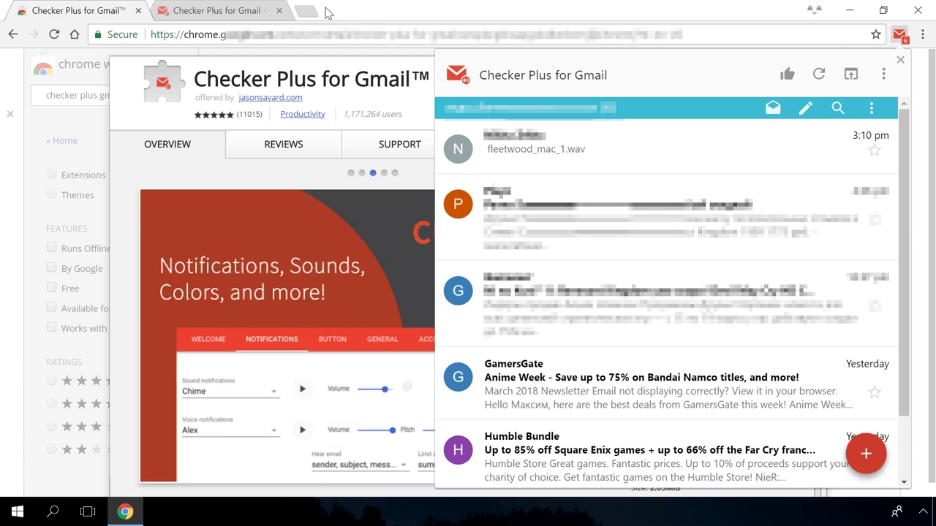
click(231, 12)
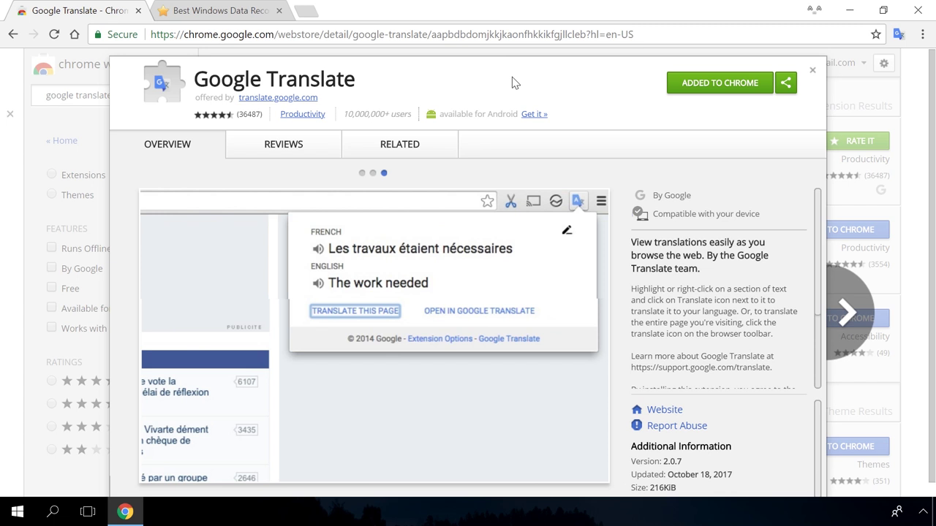
Translate the Hetman page's first sentence into Spanish with Google Translate.
click(241, 13)
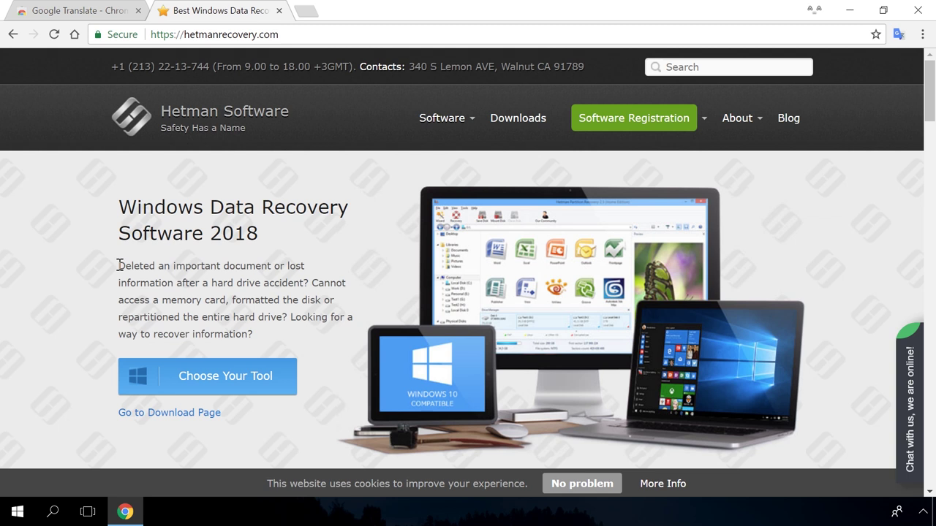
drag(119, 265, 307, 283)
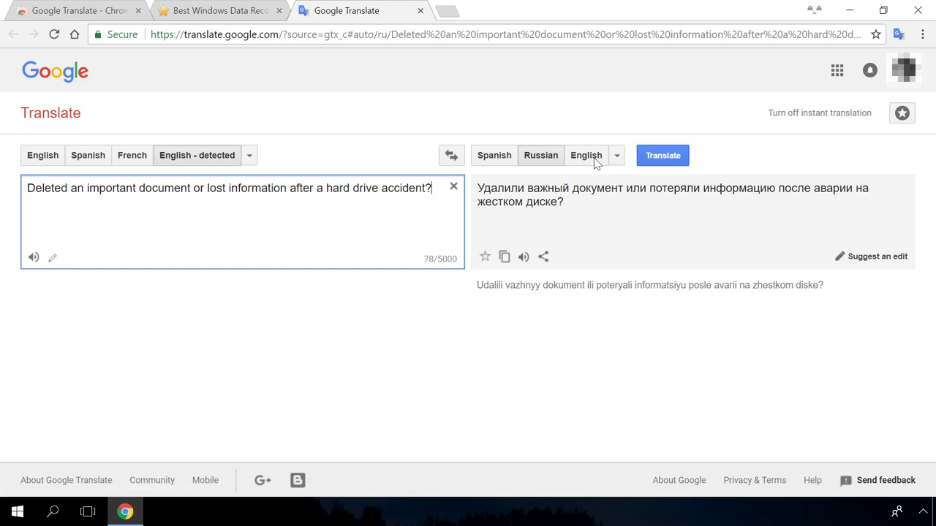
click(490, 156)
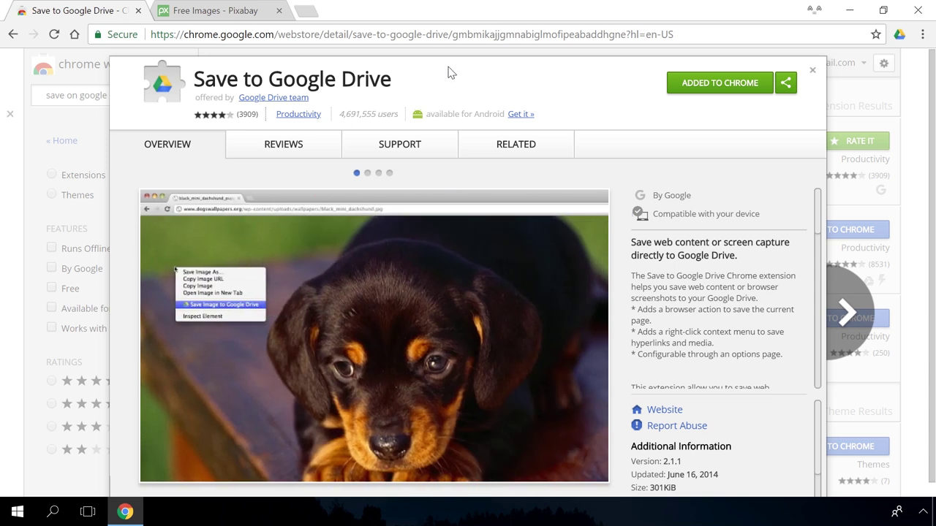
Show the Save to Google Drive submenu for the crocus photo on Pixabay.
click(254, 17)
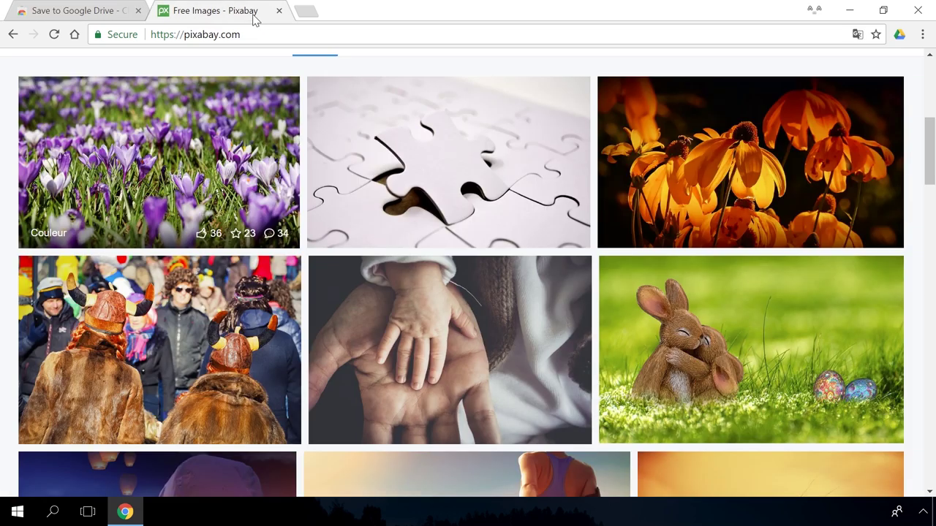
right_click(164, 124)
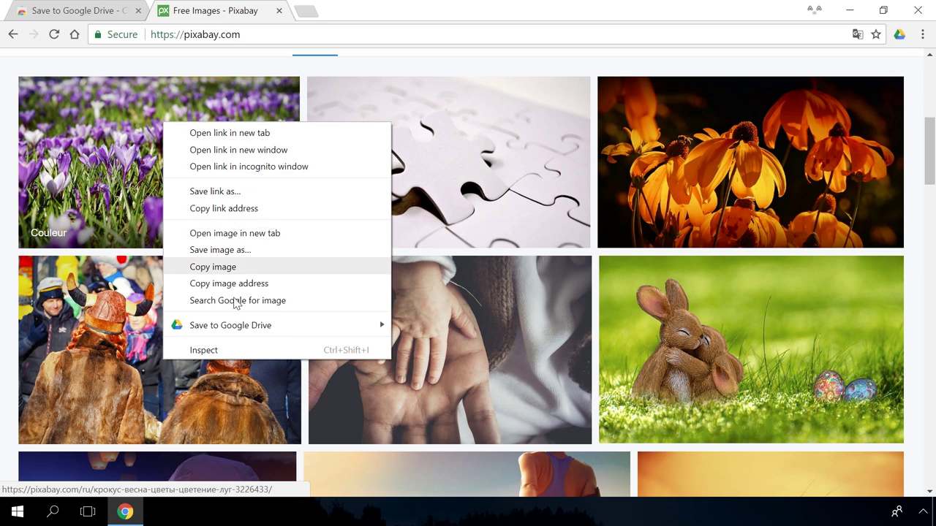
mouse_move(242, 326)
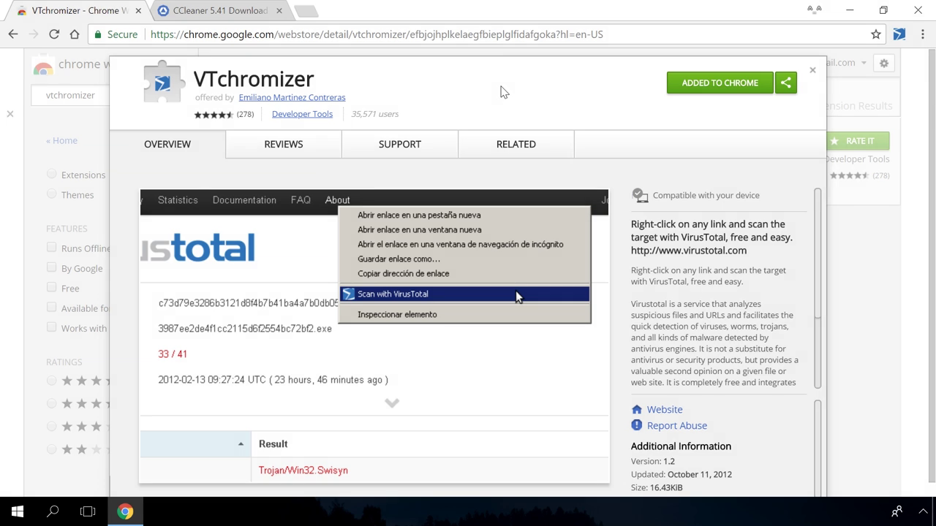
Bring up the VirusTotal scan option on the CCleaner Download Now link on TechSpot.
click(249, 13)
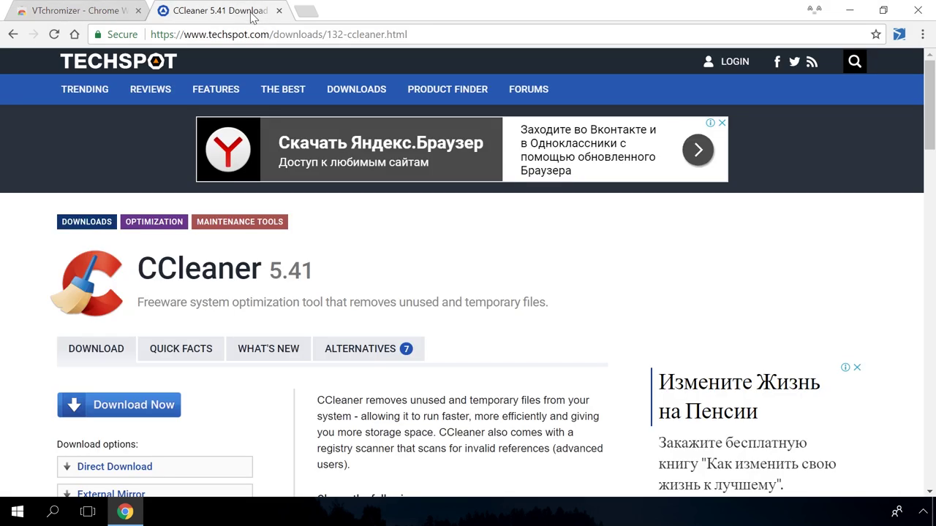
right_click(112, 407)
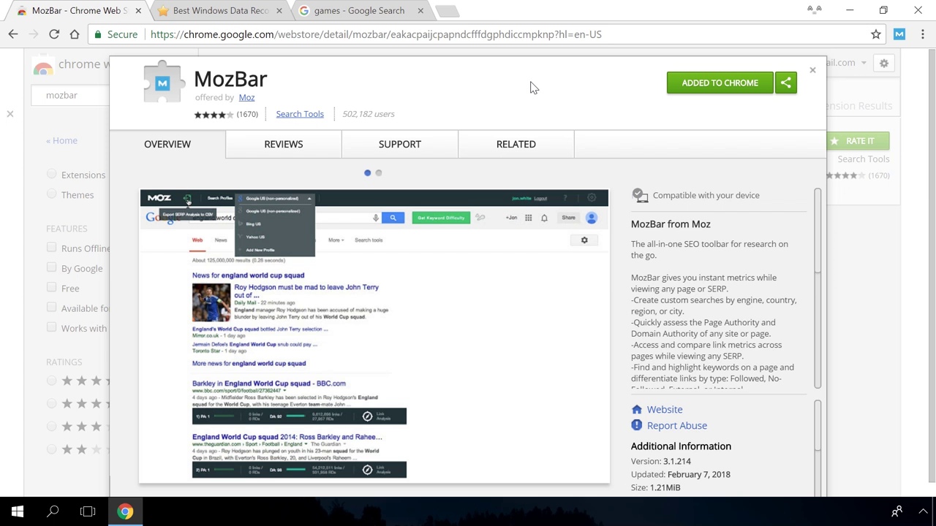
Scroll through the games search results to review MozBar's metrics.
click(368, 13)
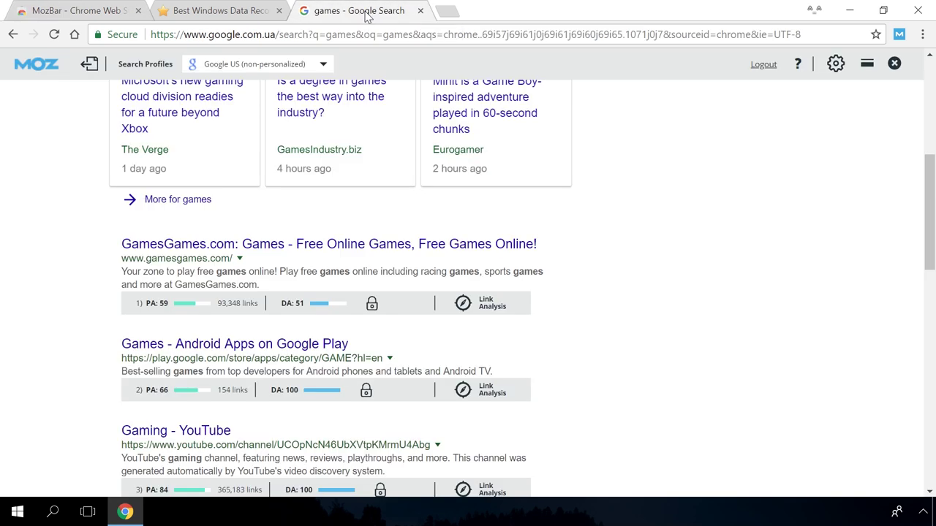
scroll(650, 270, down, 3)
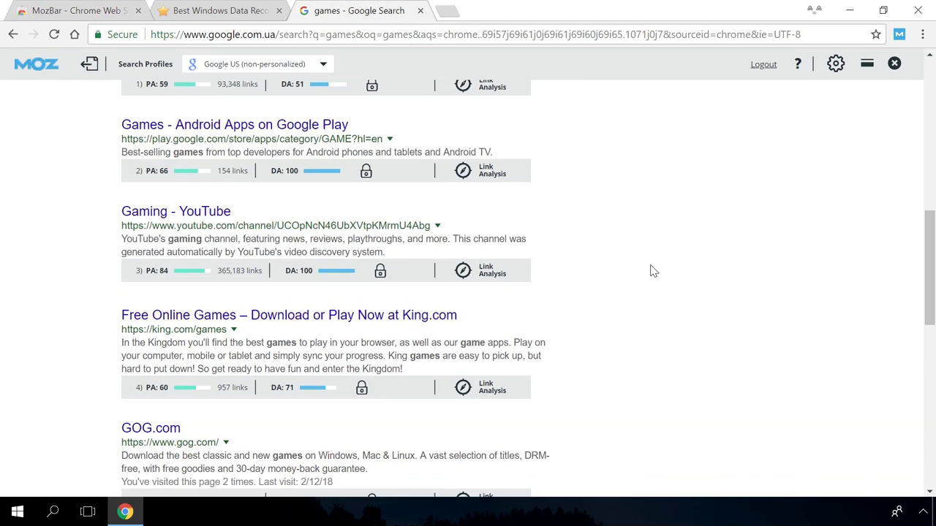
scroll(653, 271, down, 3)
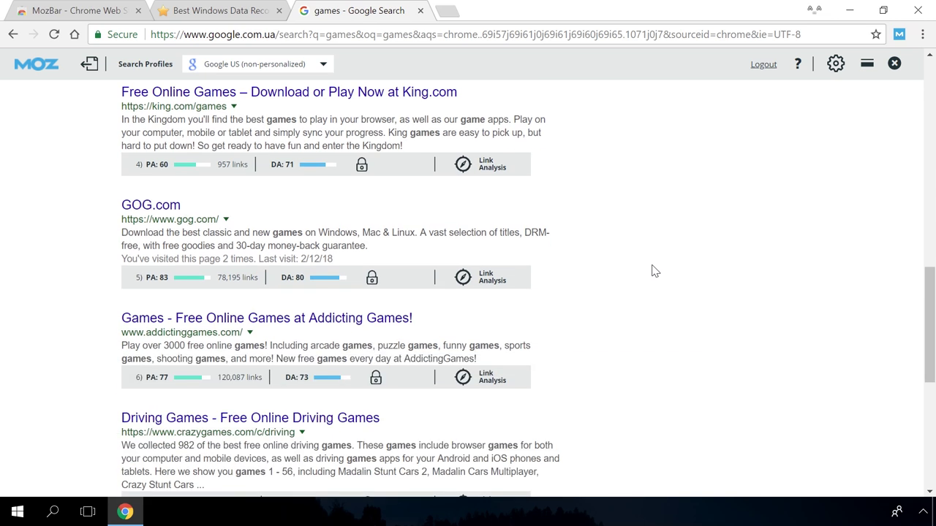
Check MozBar's page analysis of the Hetman site, including general attributes and link metrics.
click(229, 12)
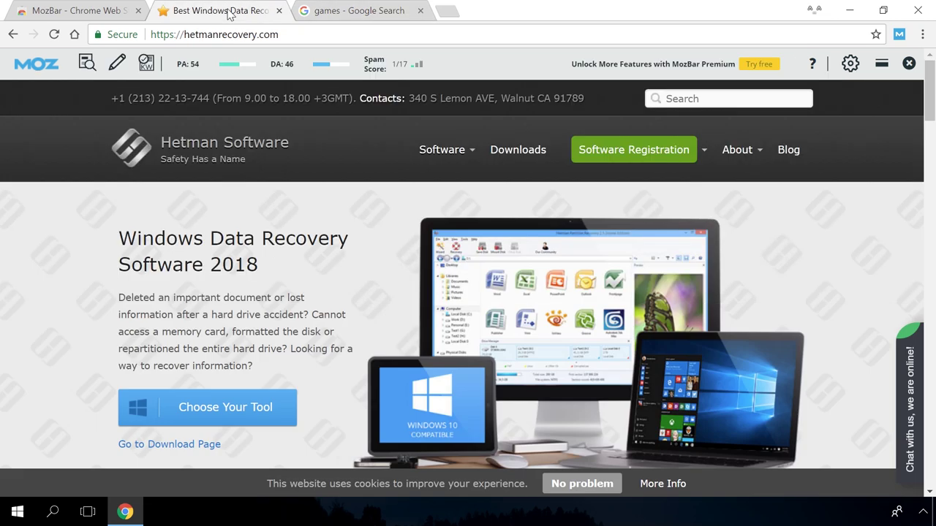
click(87, 63)
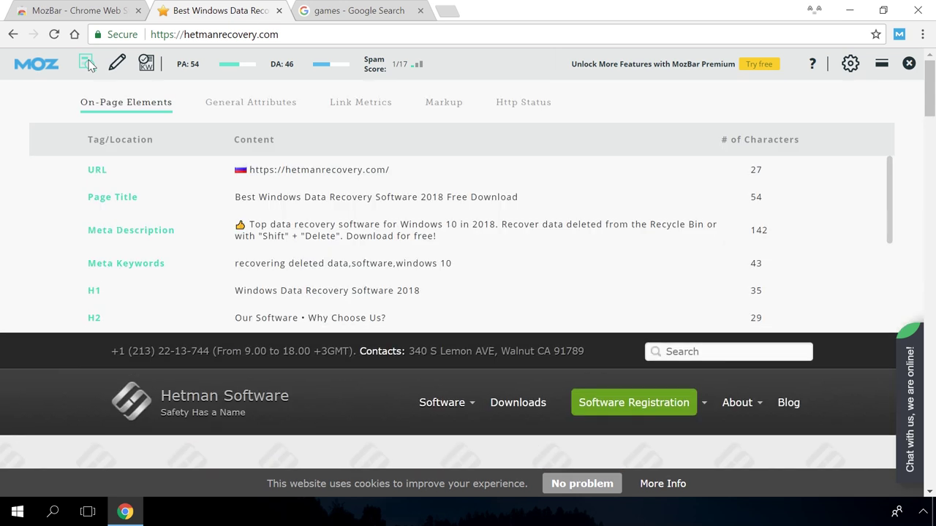
click(233, 109)
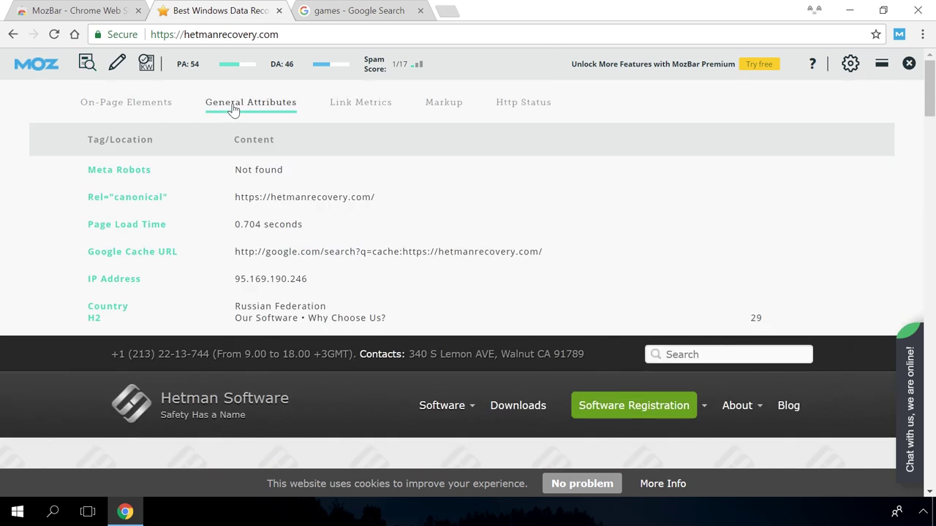
click(342, 108)
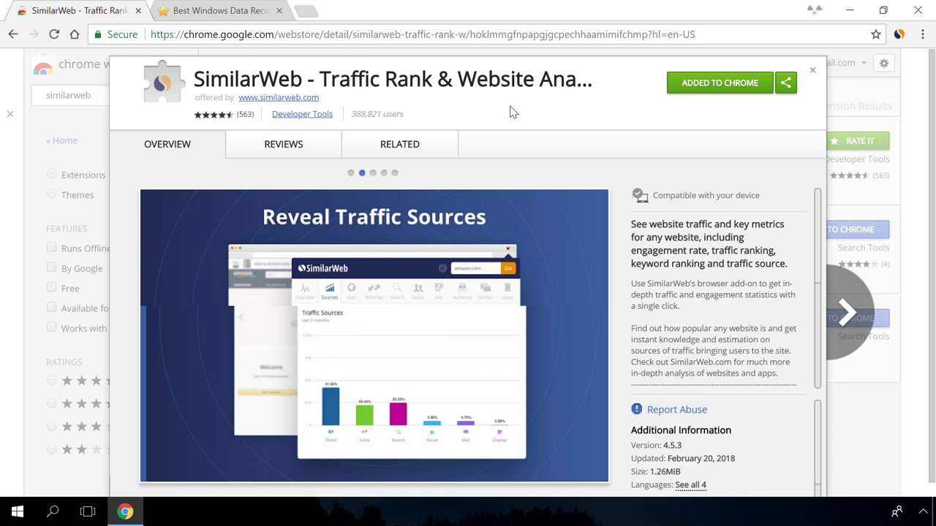
Step through SimilarWeb's panels for hetmanrecovery.com, from traffic sources and countries to similar sites.
click(241, 11)
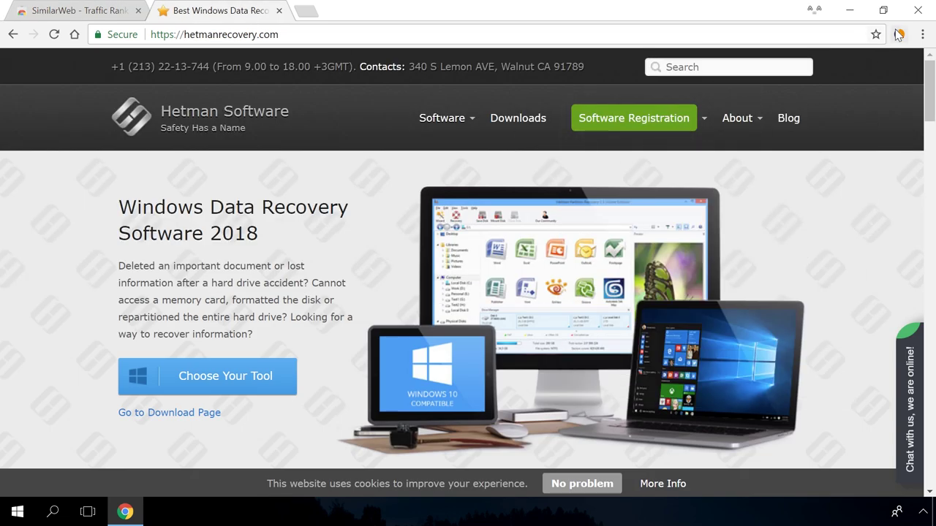
click(898, 34)
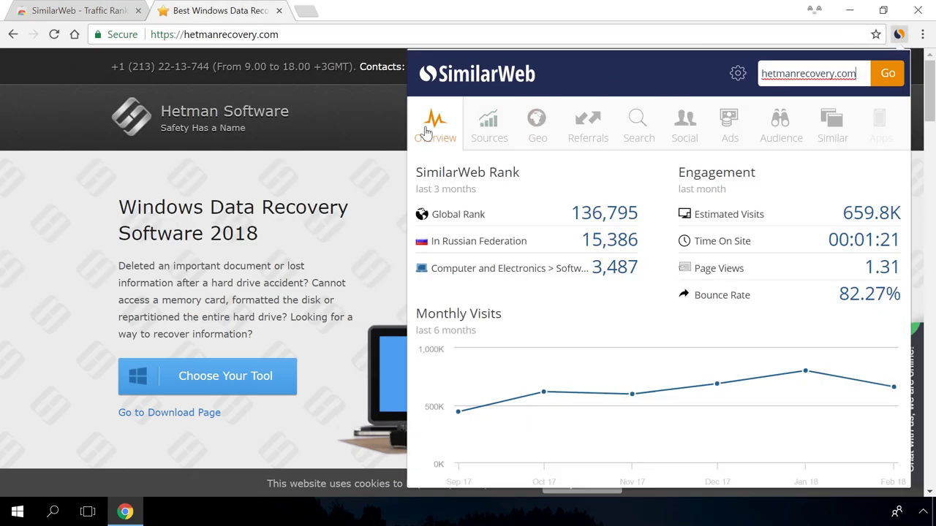
click(489, 130)
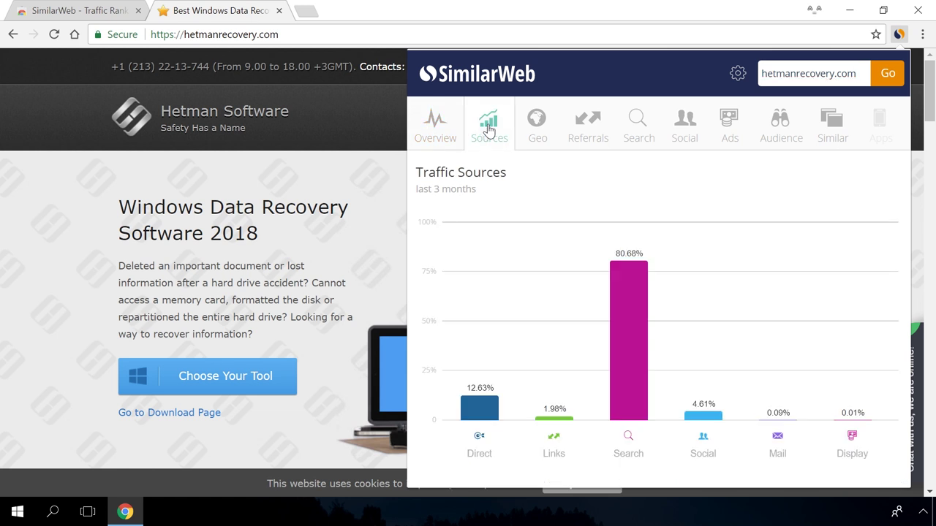
click(537, 128)
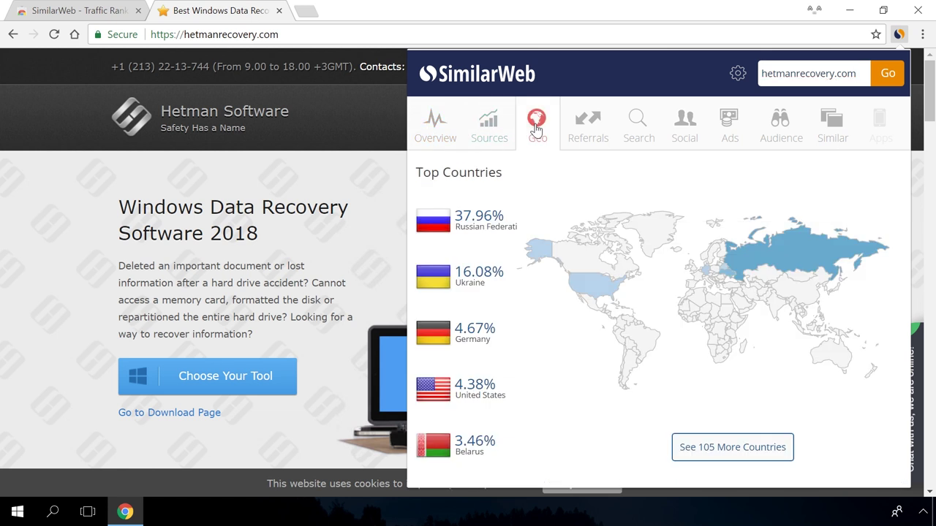
click(586, 126)
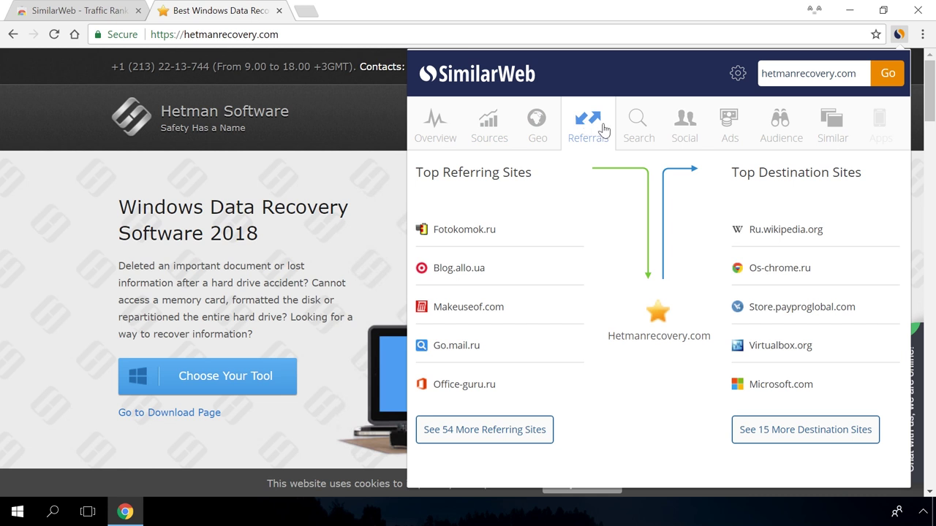
click(635, 127)
click(685, 126)
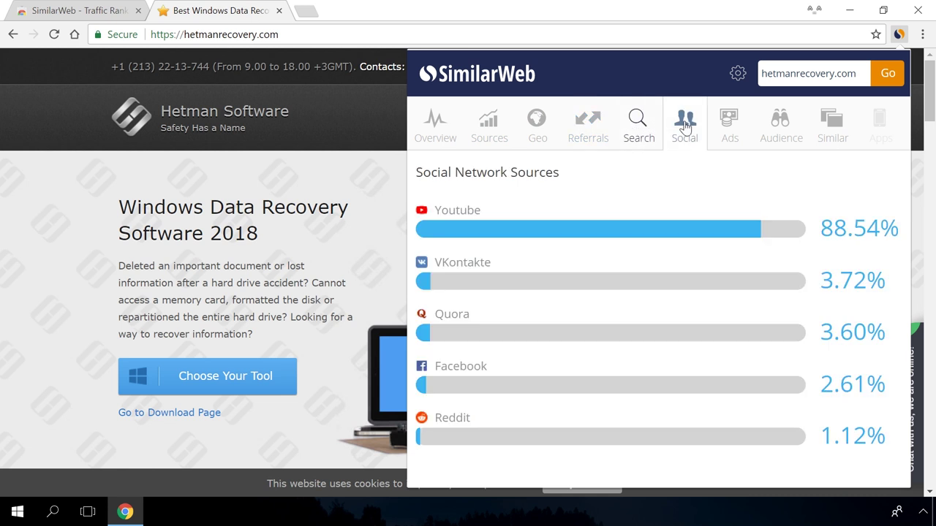
click(724, 126)
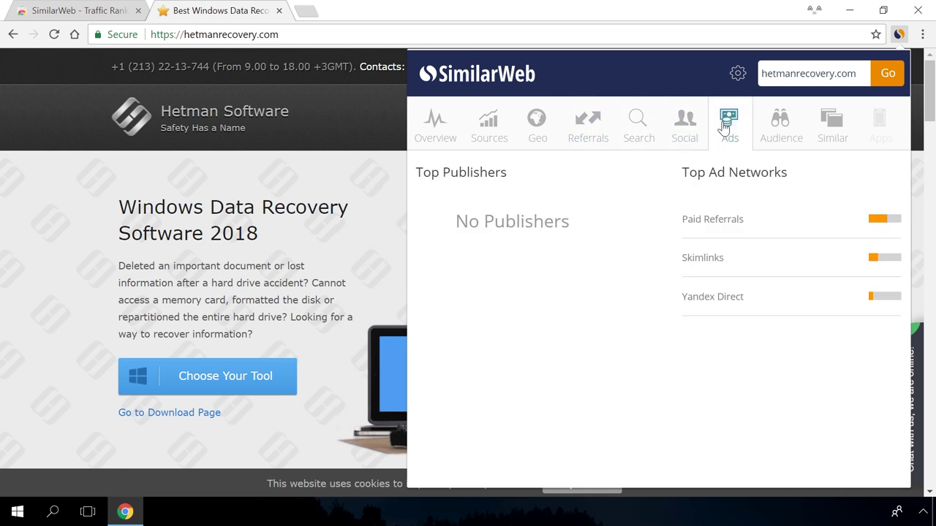
click(774, 124)
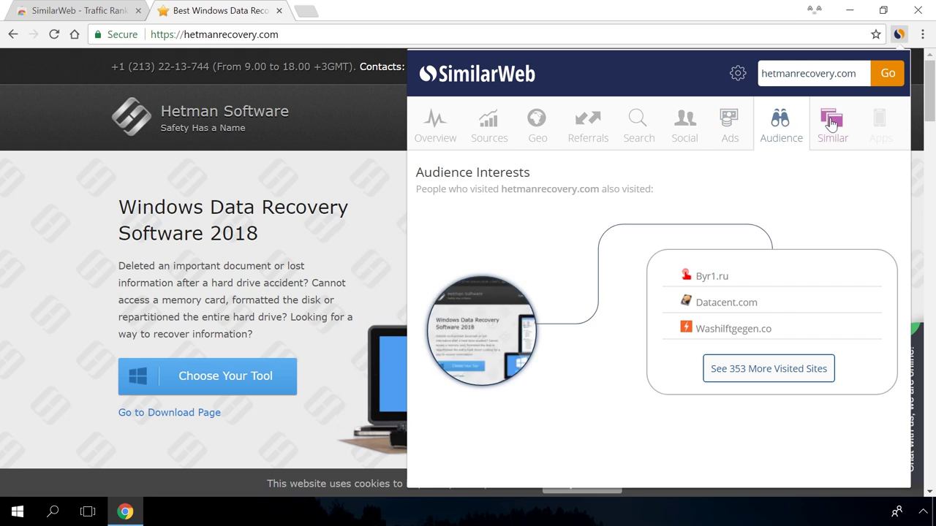
click(831, 123)
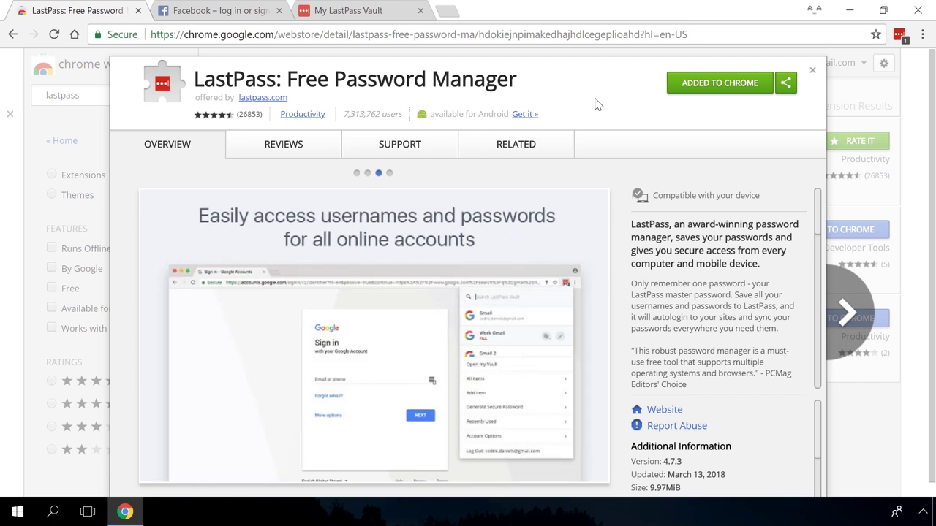
Log in to Facebook with the saved facebook.com credentials autofilled by LastPass.
click(236, 12)
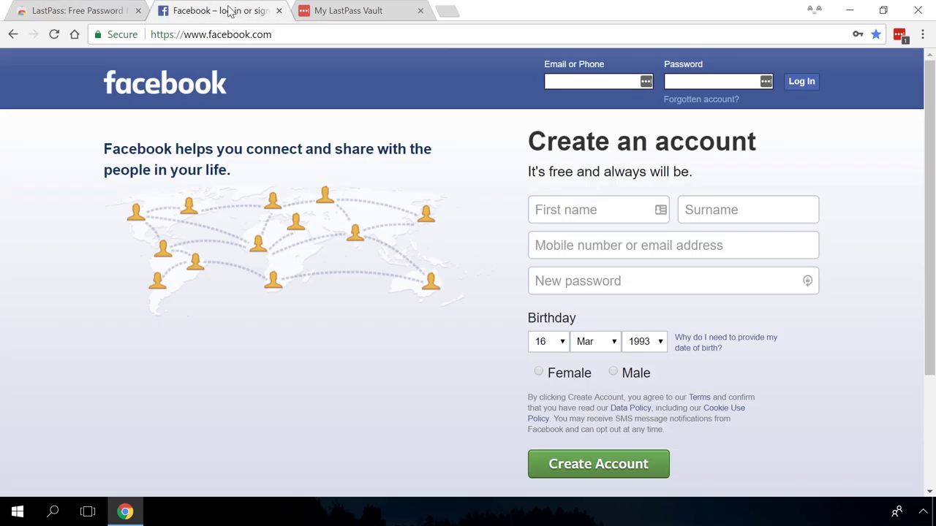
click(646, 82)
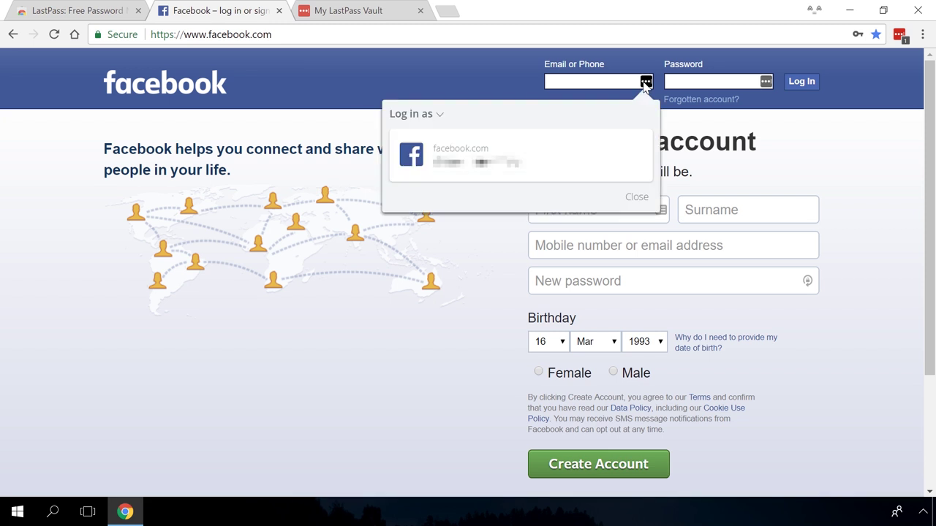
click(585, 159)
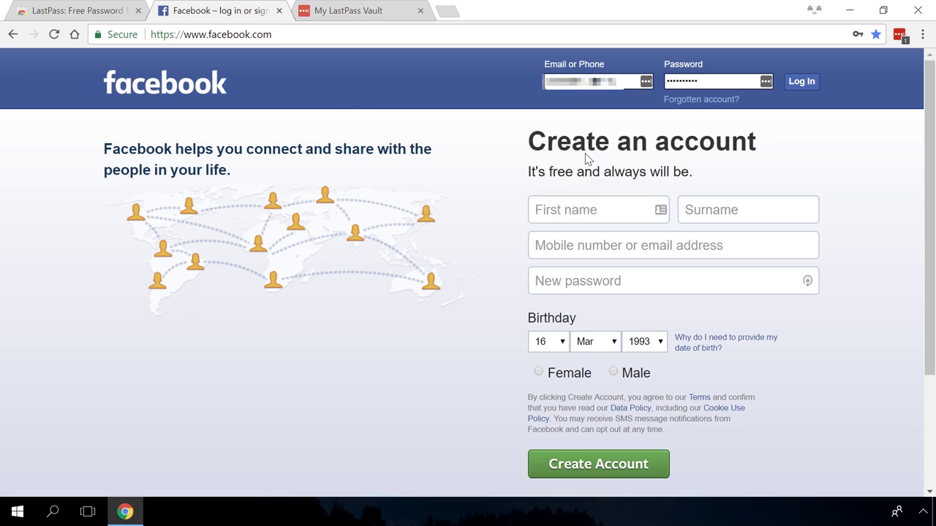
click(801, 85)
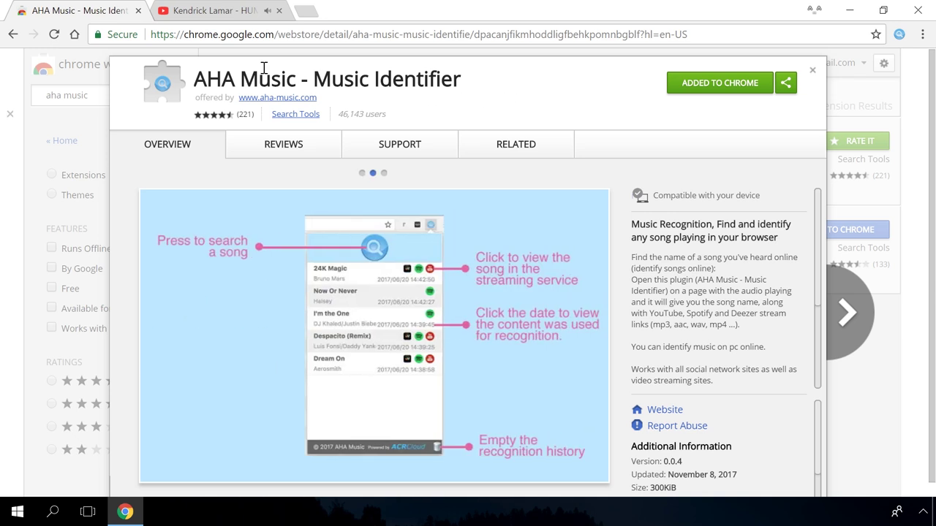
Recognise the song playing in the Kendrick Lamar YouTube video with AHA Music.
click(204, 12)
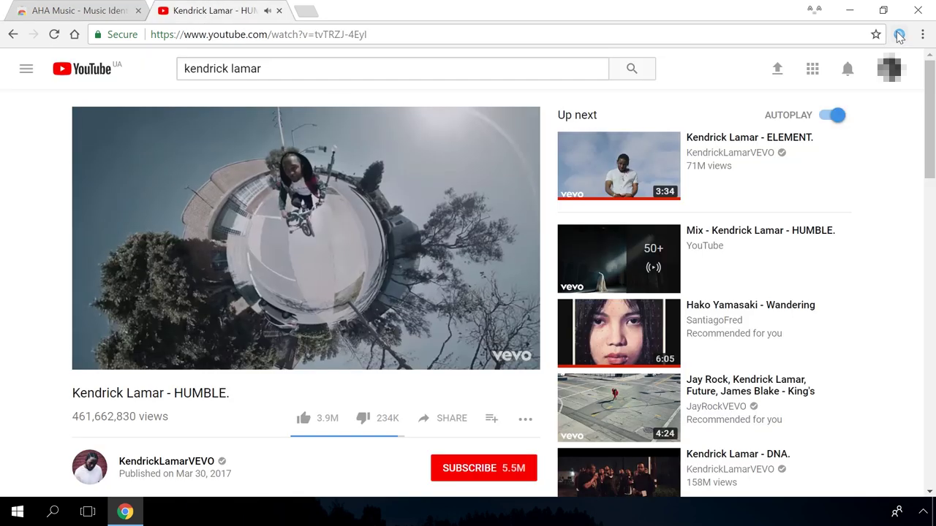
click(899, 34)
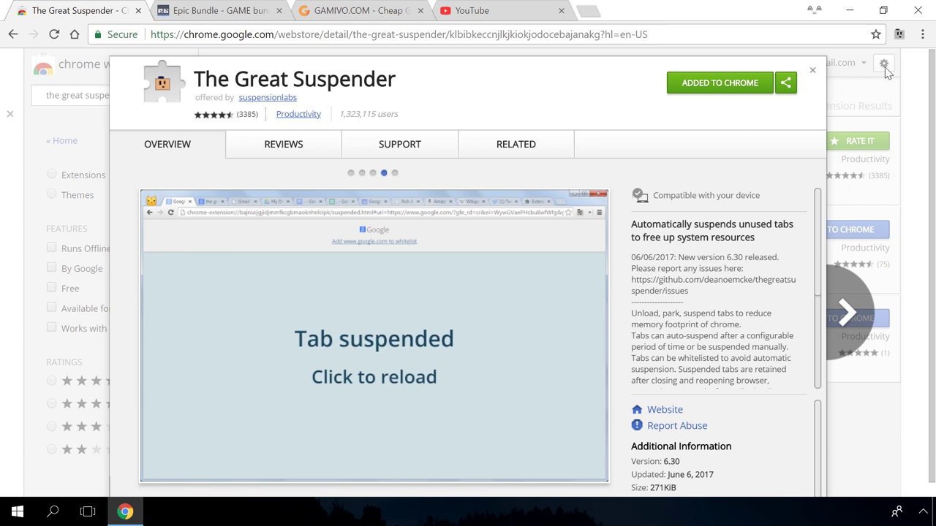
Suspend other tabs with The Great Suspender and view the suspended Epic Bundle, GAMIVO and YouTube tabs.
click(901, 36)
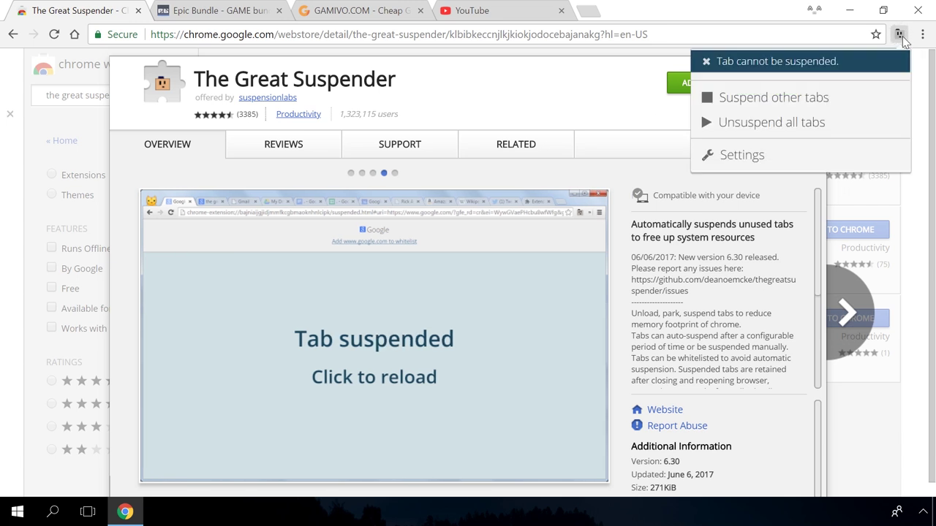
click(797, 104)
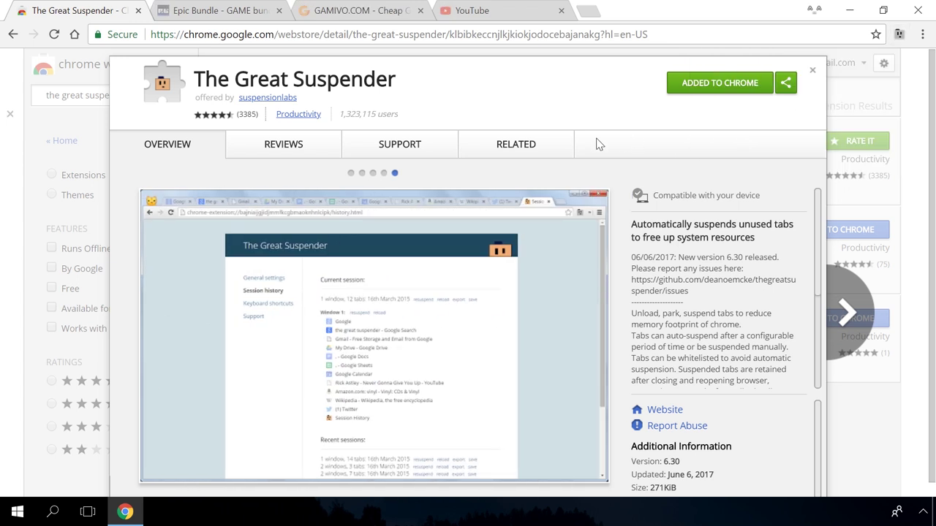
click(237, 16)
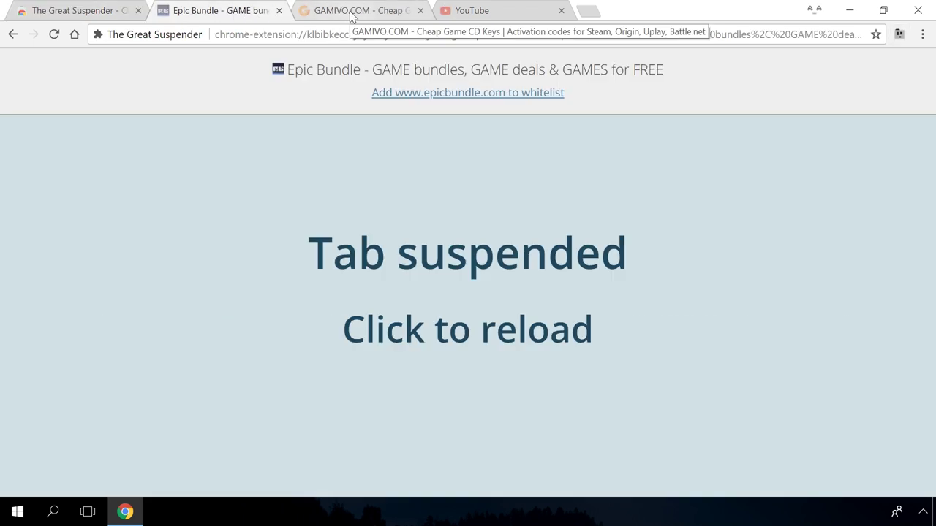
click(351, 16)
click(464, 10)
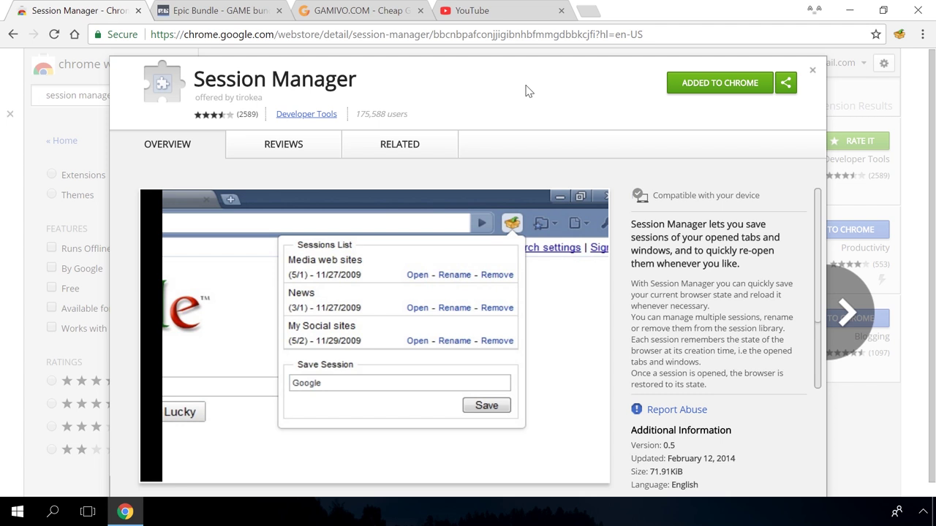
Save the current four tabs as a Session Manager session, then reopen it.
click(899, 34)
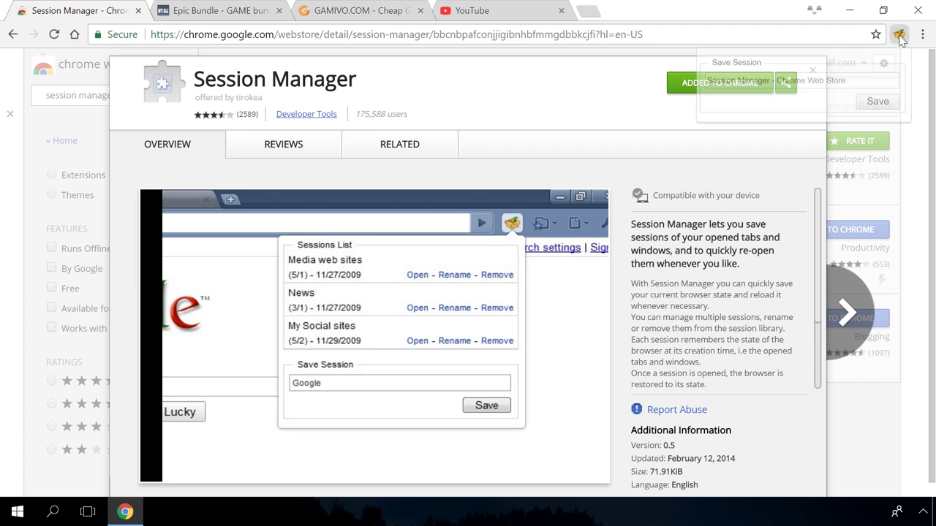
click(878, 103)
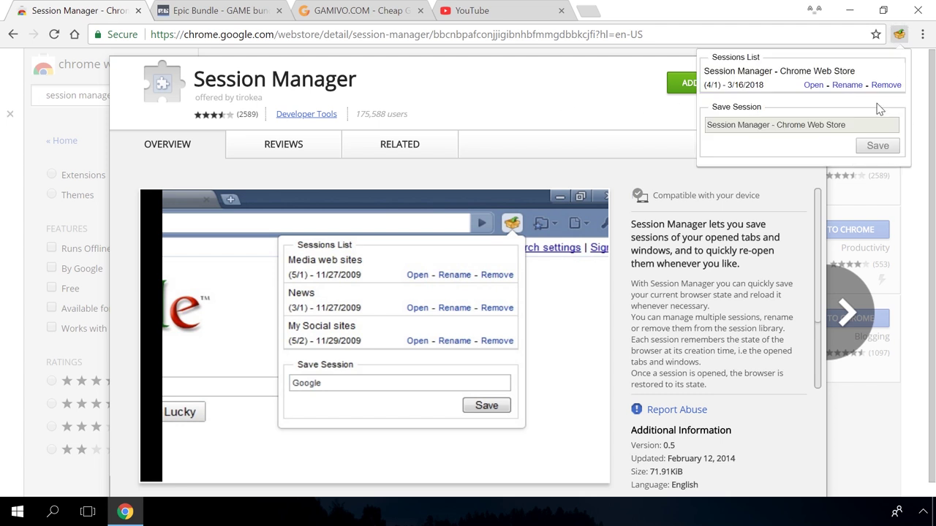
click(815, 85)
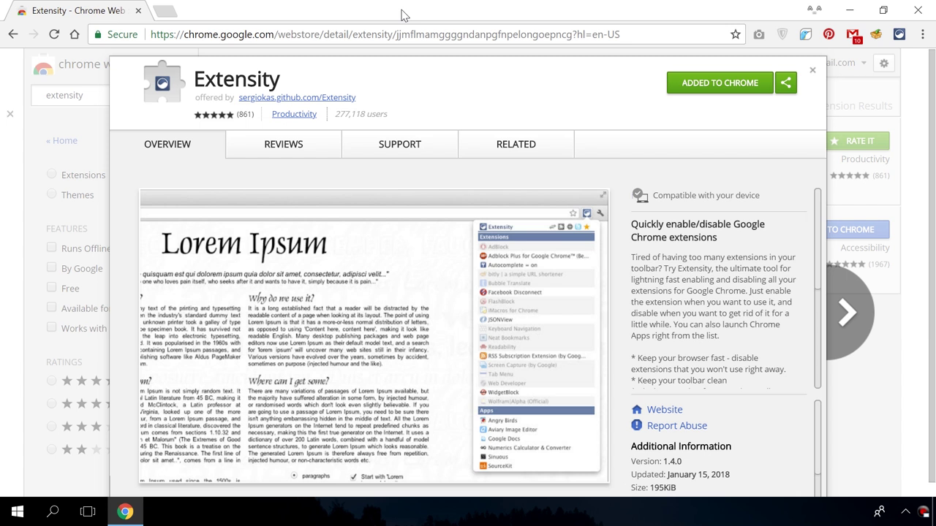
Turn off Full Page Screen Capture, Docs Offline, Mail Checker, Joxi, Pinterest, Session Manager and ZenMate in Extensity.
click(905, 38)
click(774, 113)
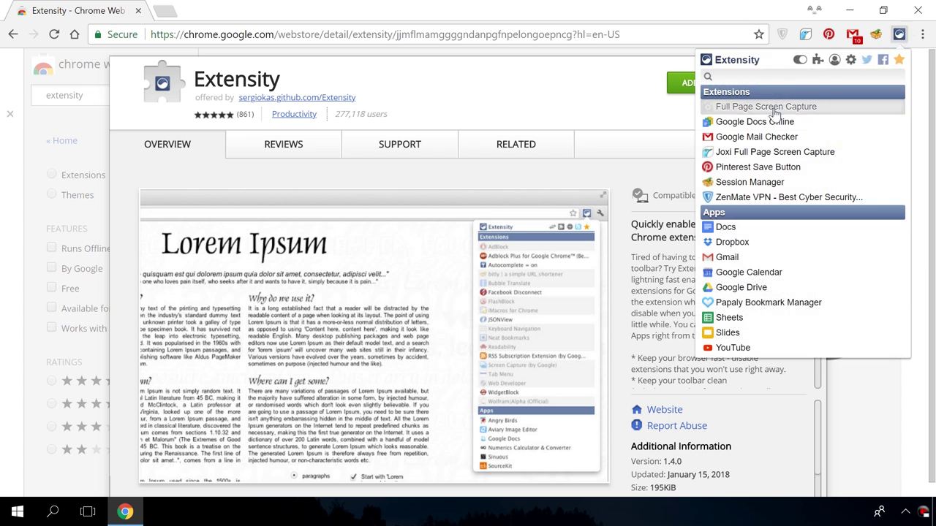
click(770, 125)
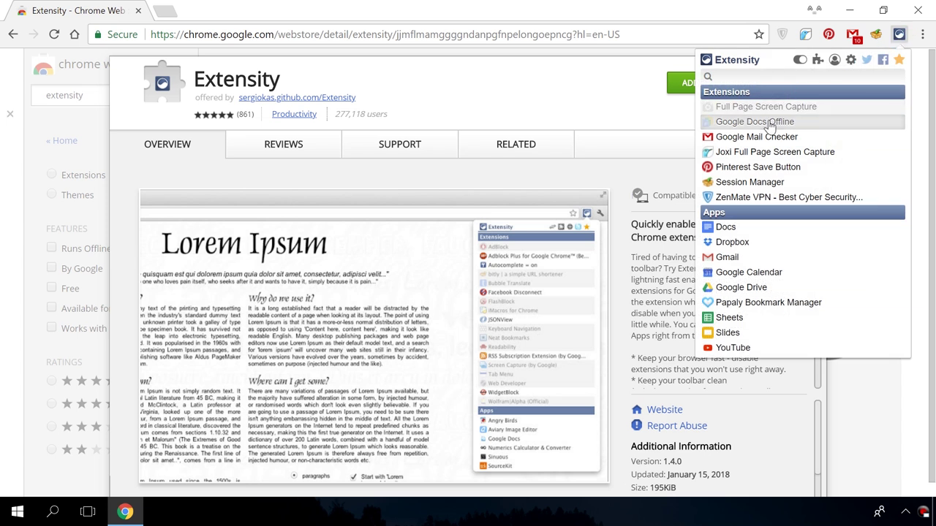
click(768, 138)
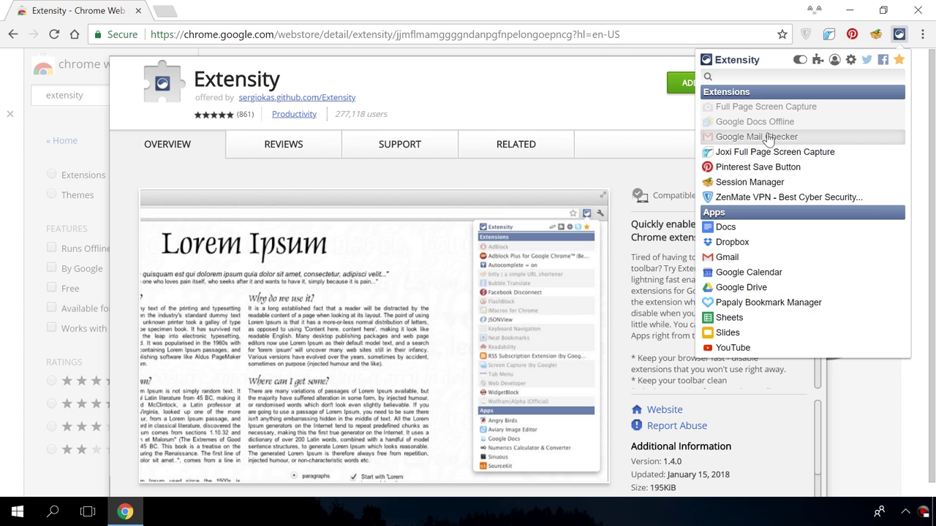
click(765, 153)
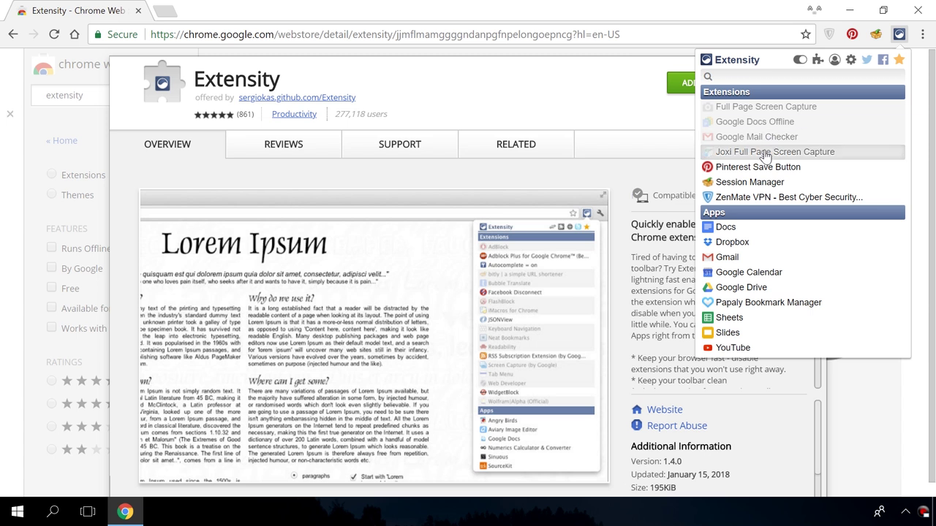
click(762, 168)
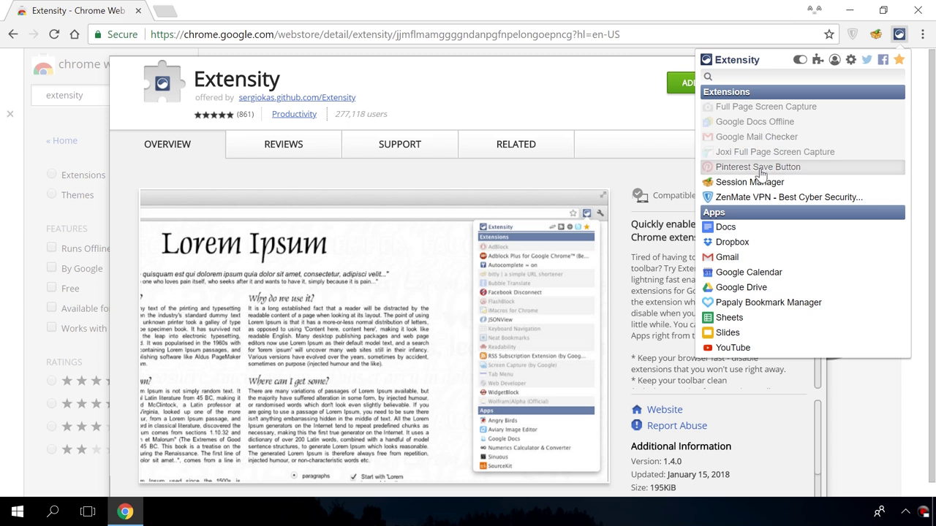
click(760, 182)
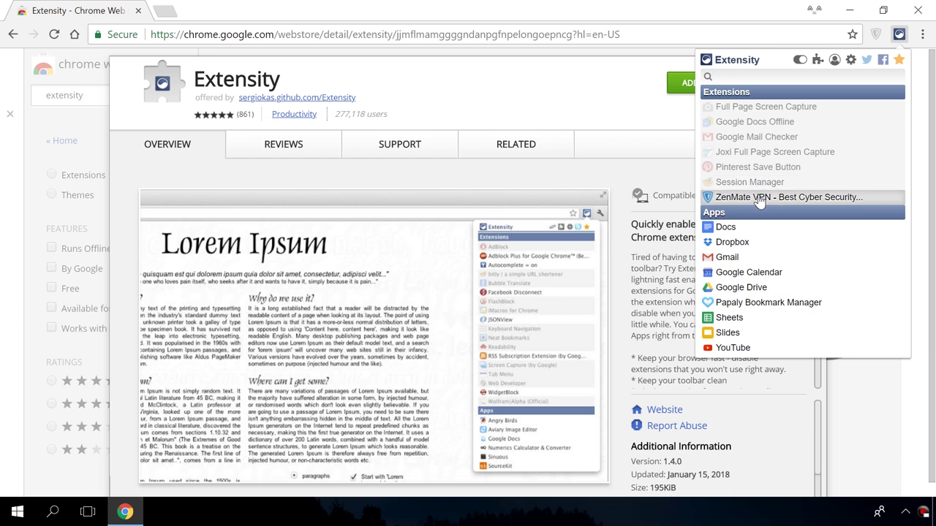
click(760, 200)
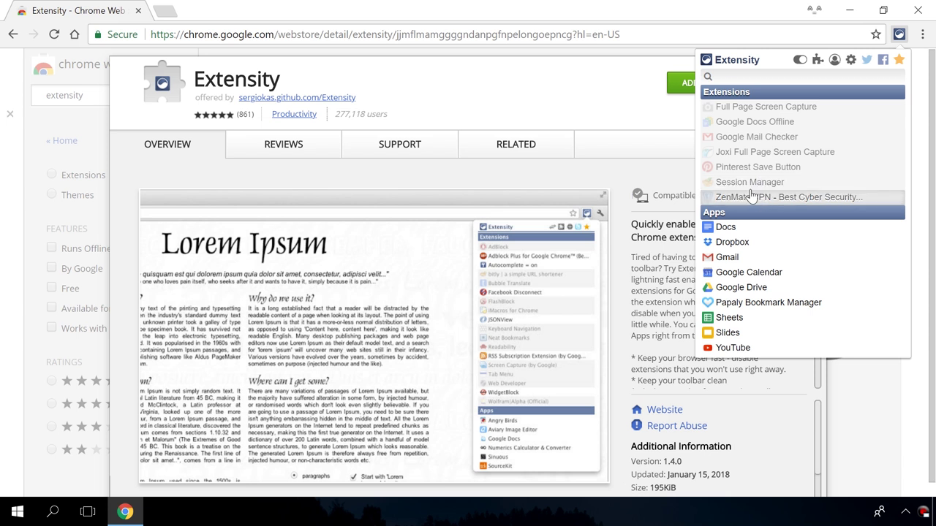
click(646, 19)
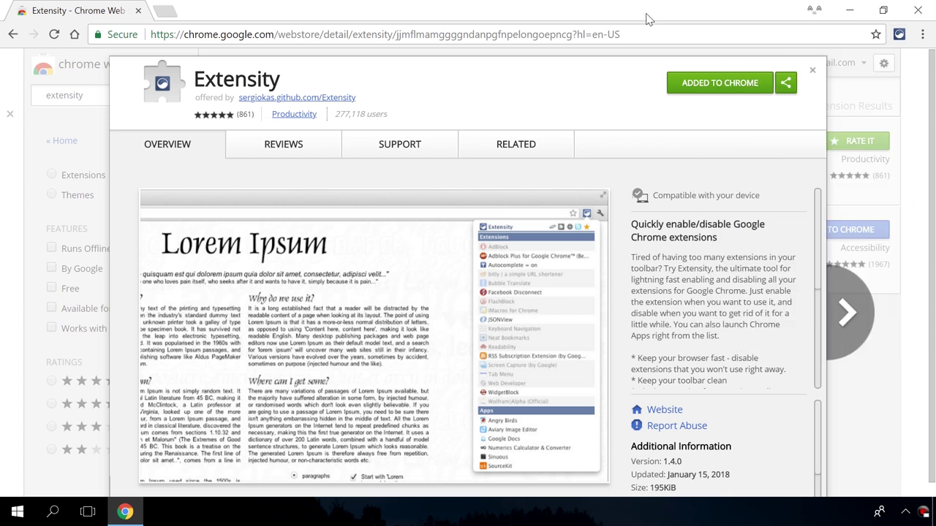